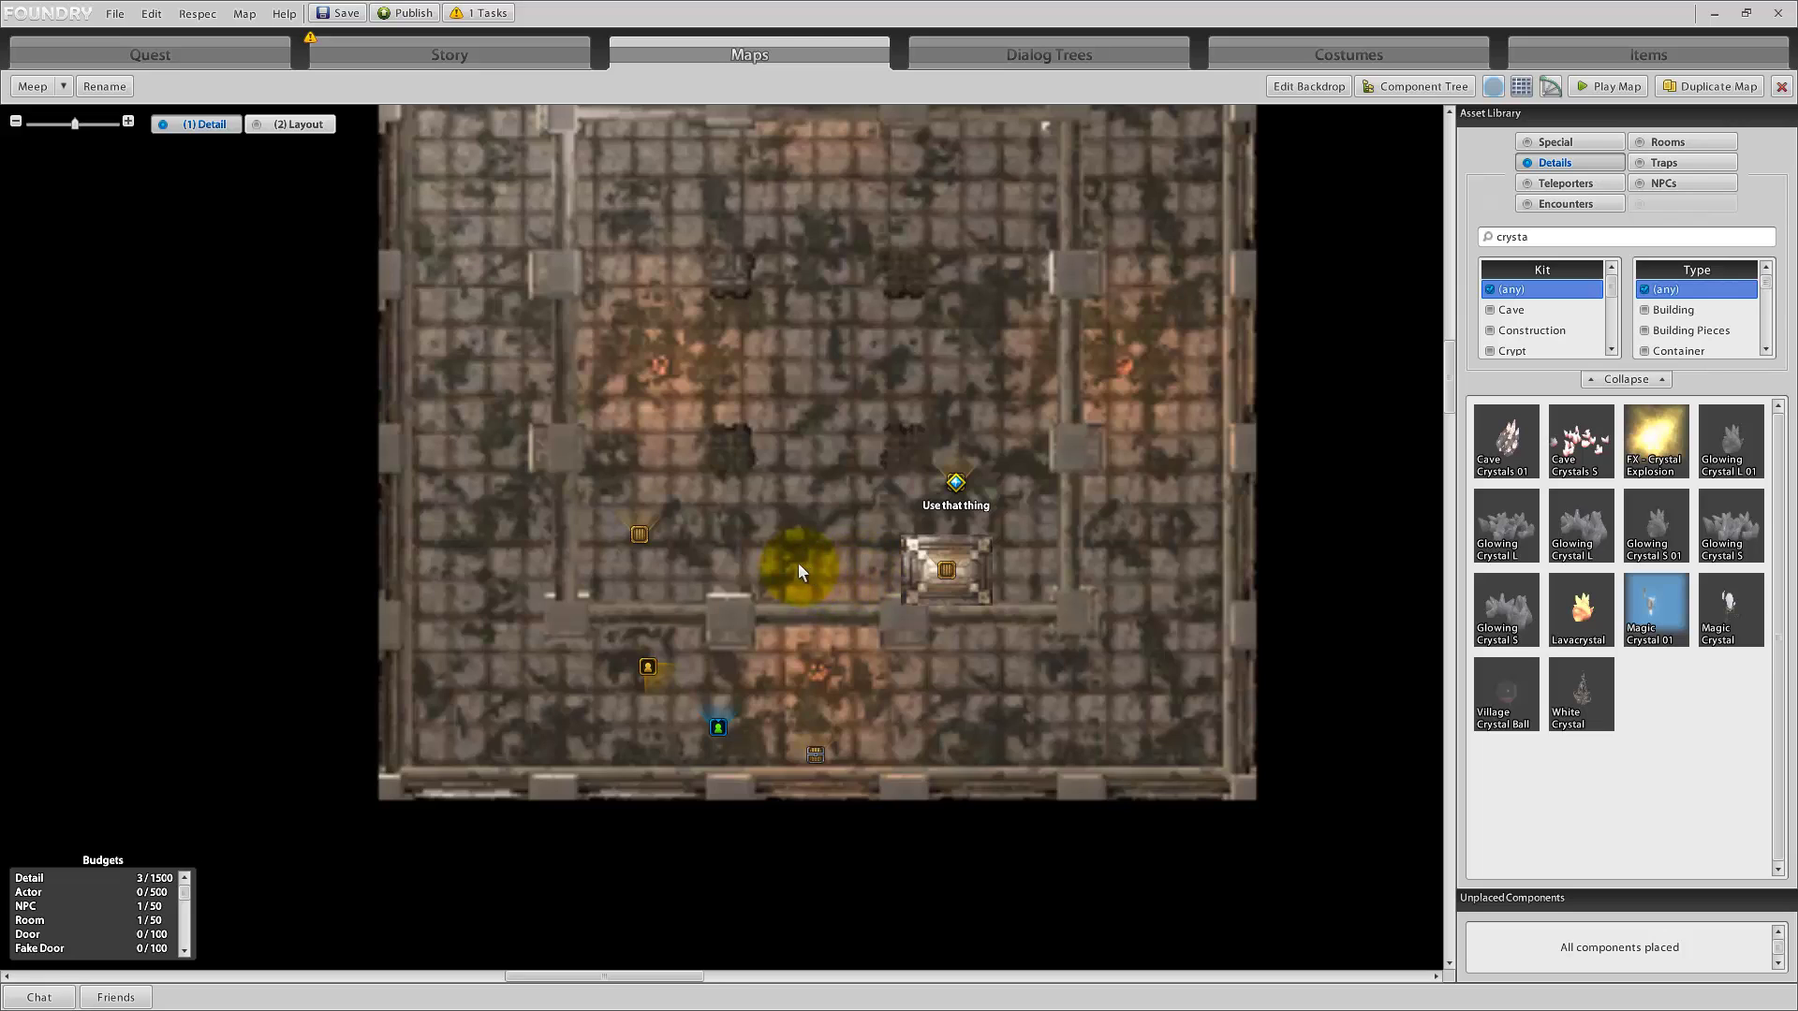
- Examine the anvil's properties on the Meep map and the "Use that thing" story objective linked to it
{"action": "left_click", "coordinate": [956, 485]}
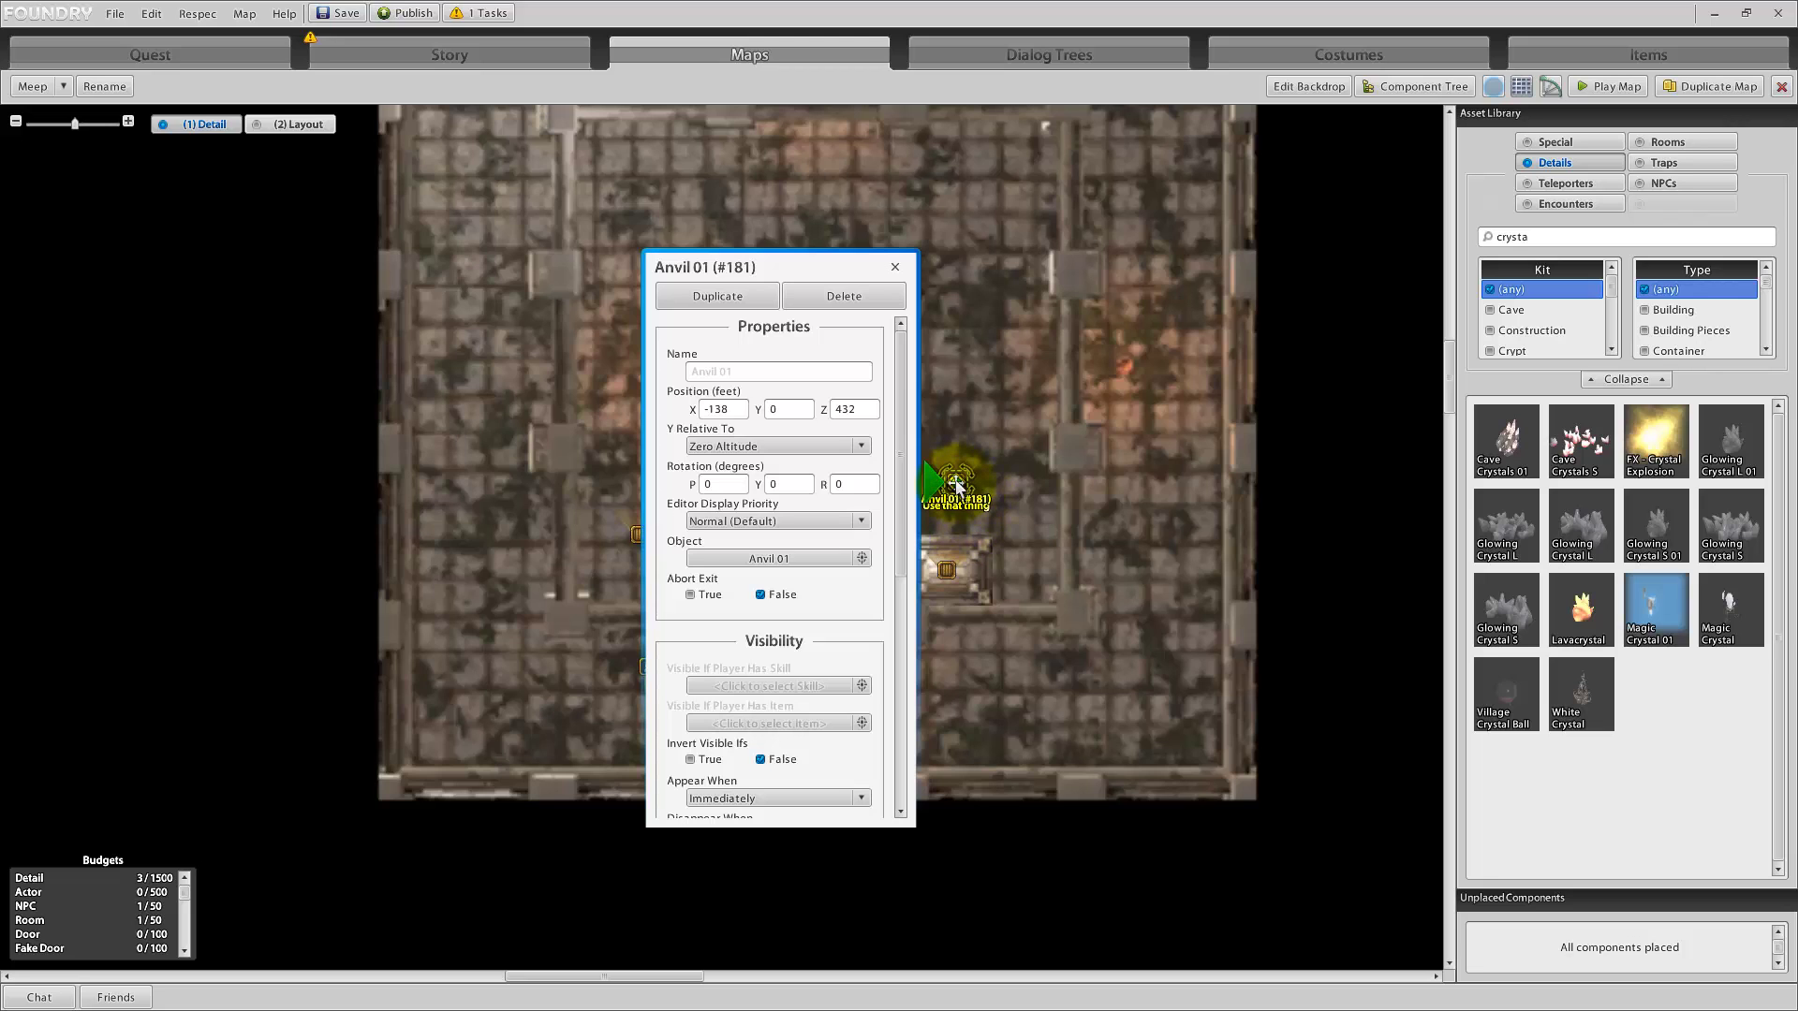
{"action": "left_click", "coordinate": [1045, 437]}
{"action": "left_click", "coordinate": [482, 55]}
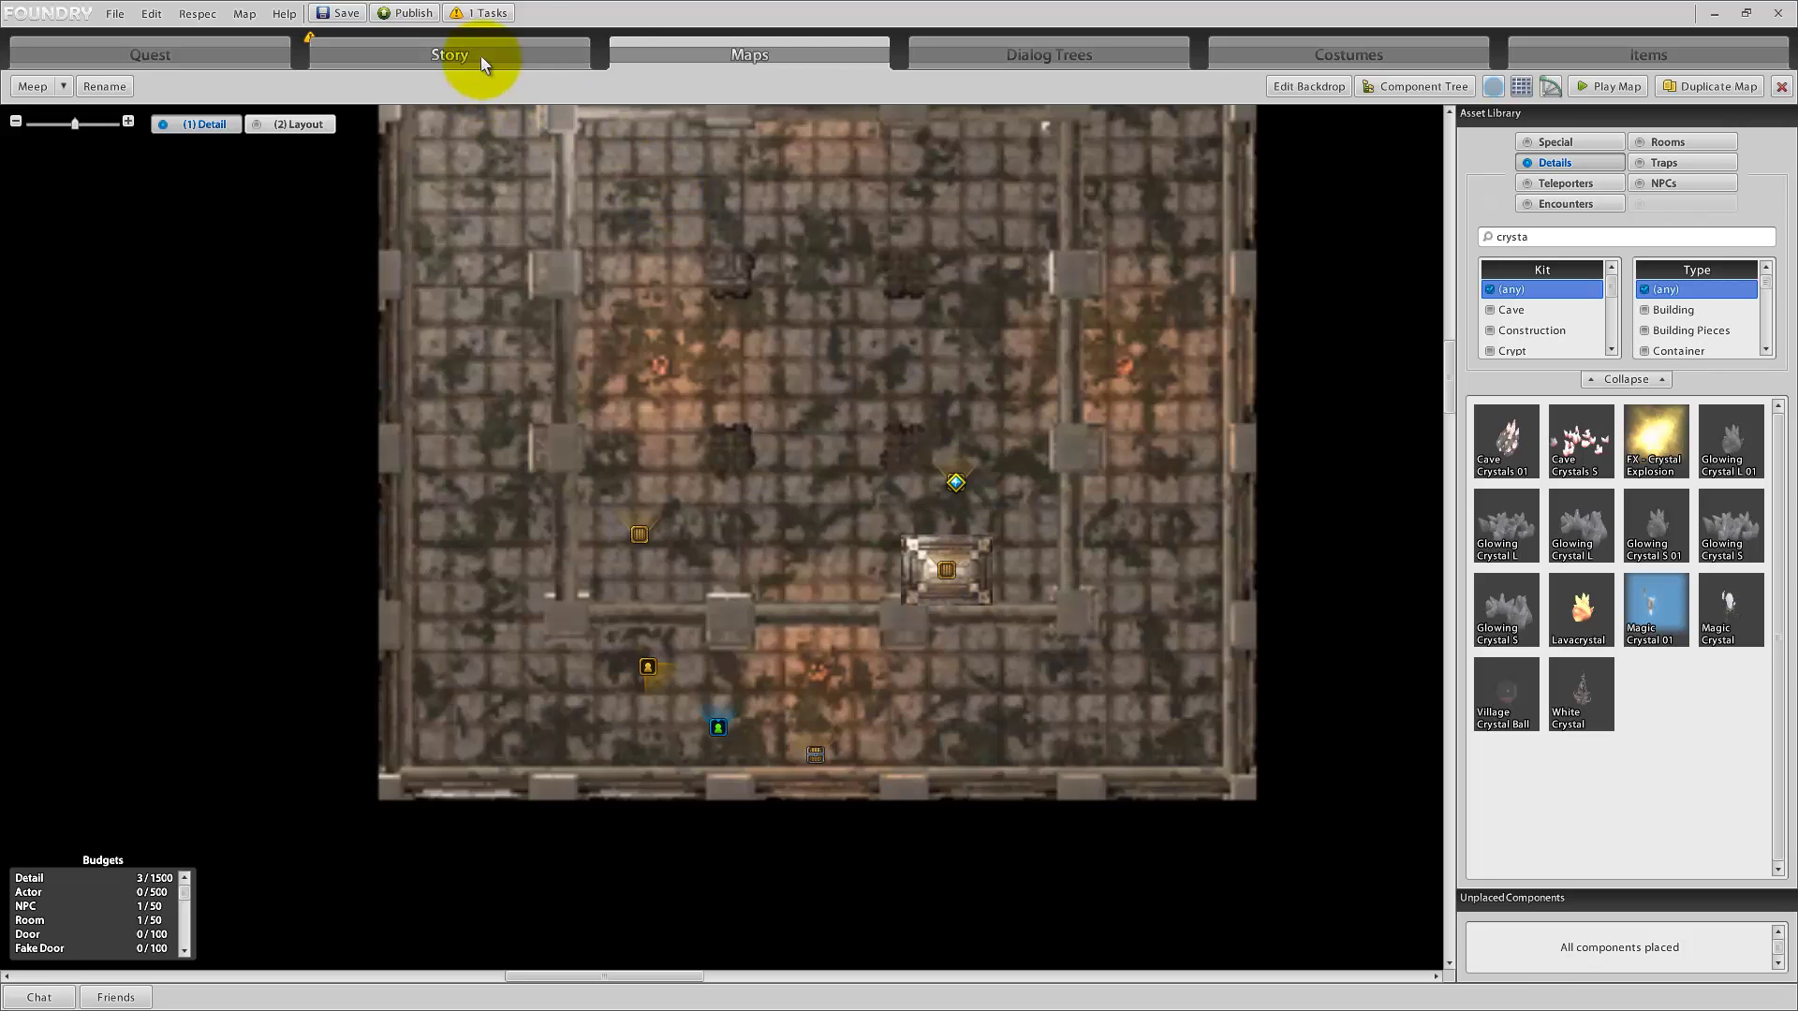
{"action": "scroll", "coordinate": [889, 548], "scroll_direction": "down", "scroll_amount": 1}
{"action": "scroll", "coordinate": [888, 547], "scroll_direction": "down", "scroll_amount": 5}
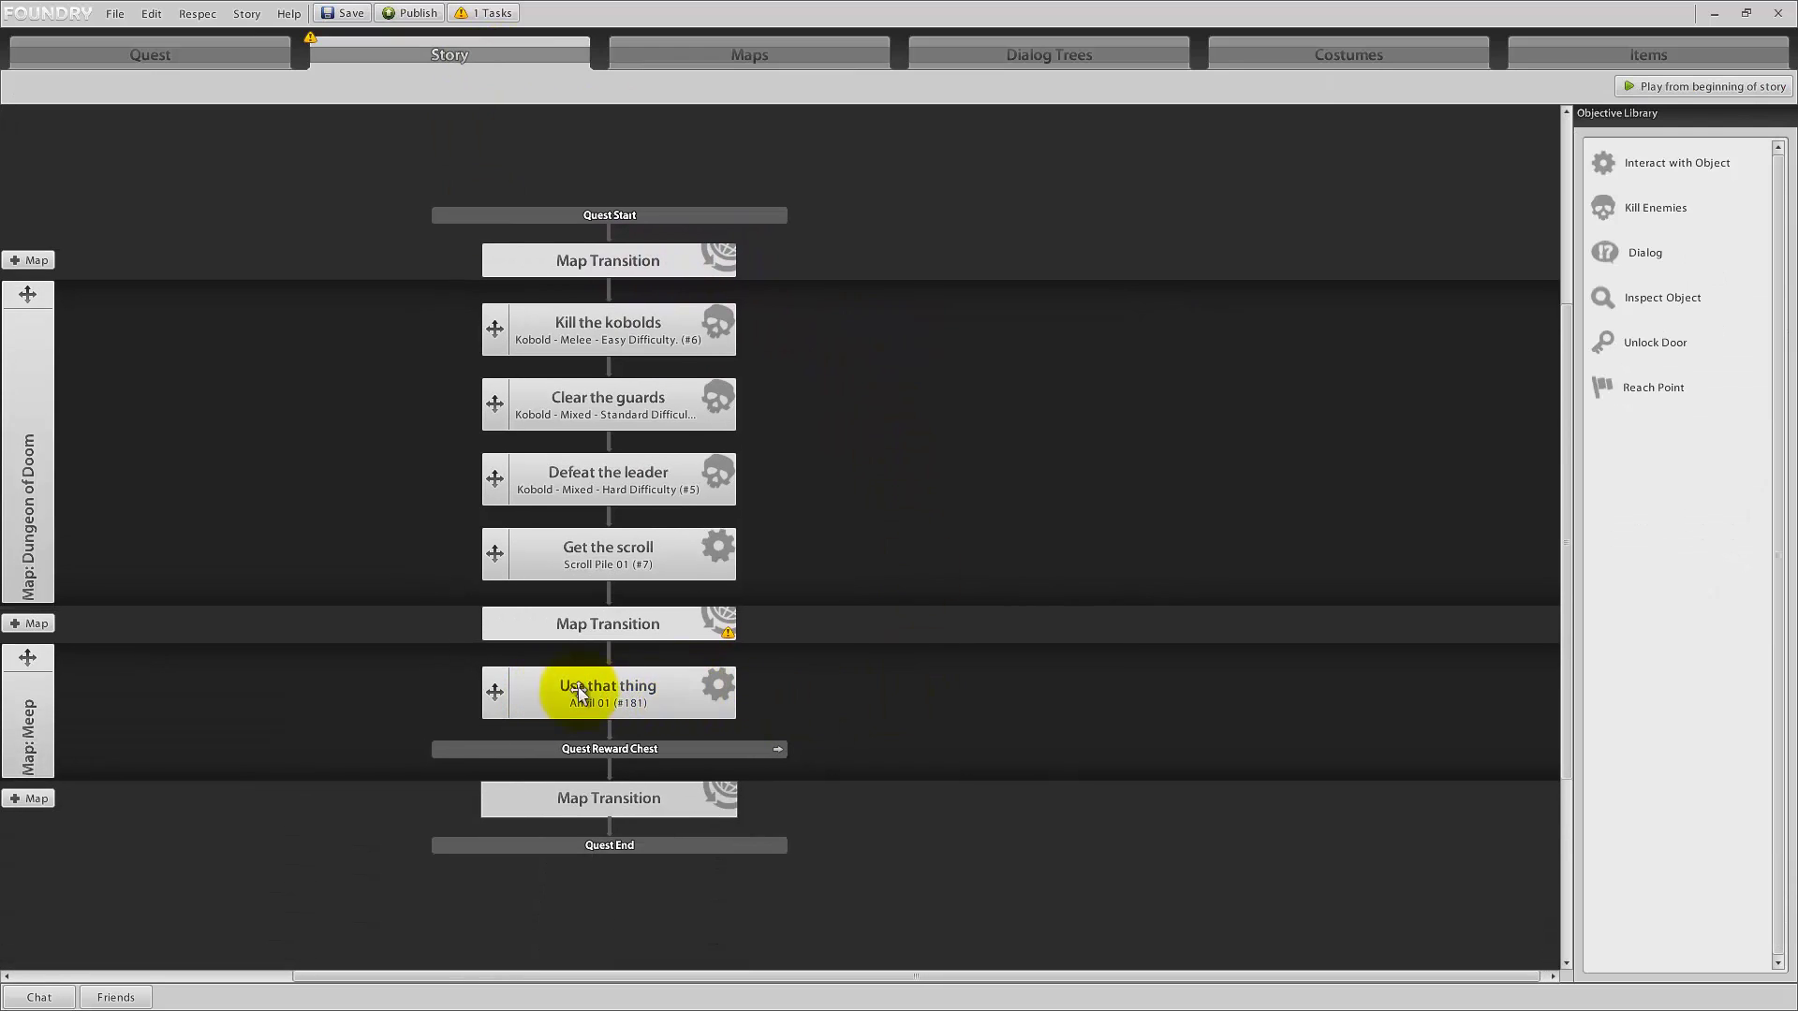
{"action": "left_click", "coordinate": [737, 65]}
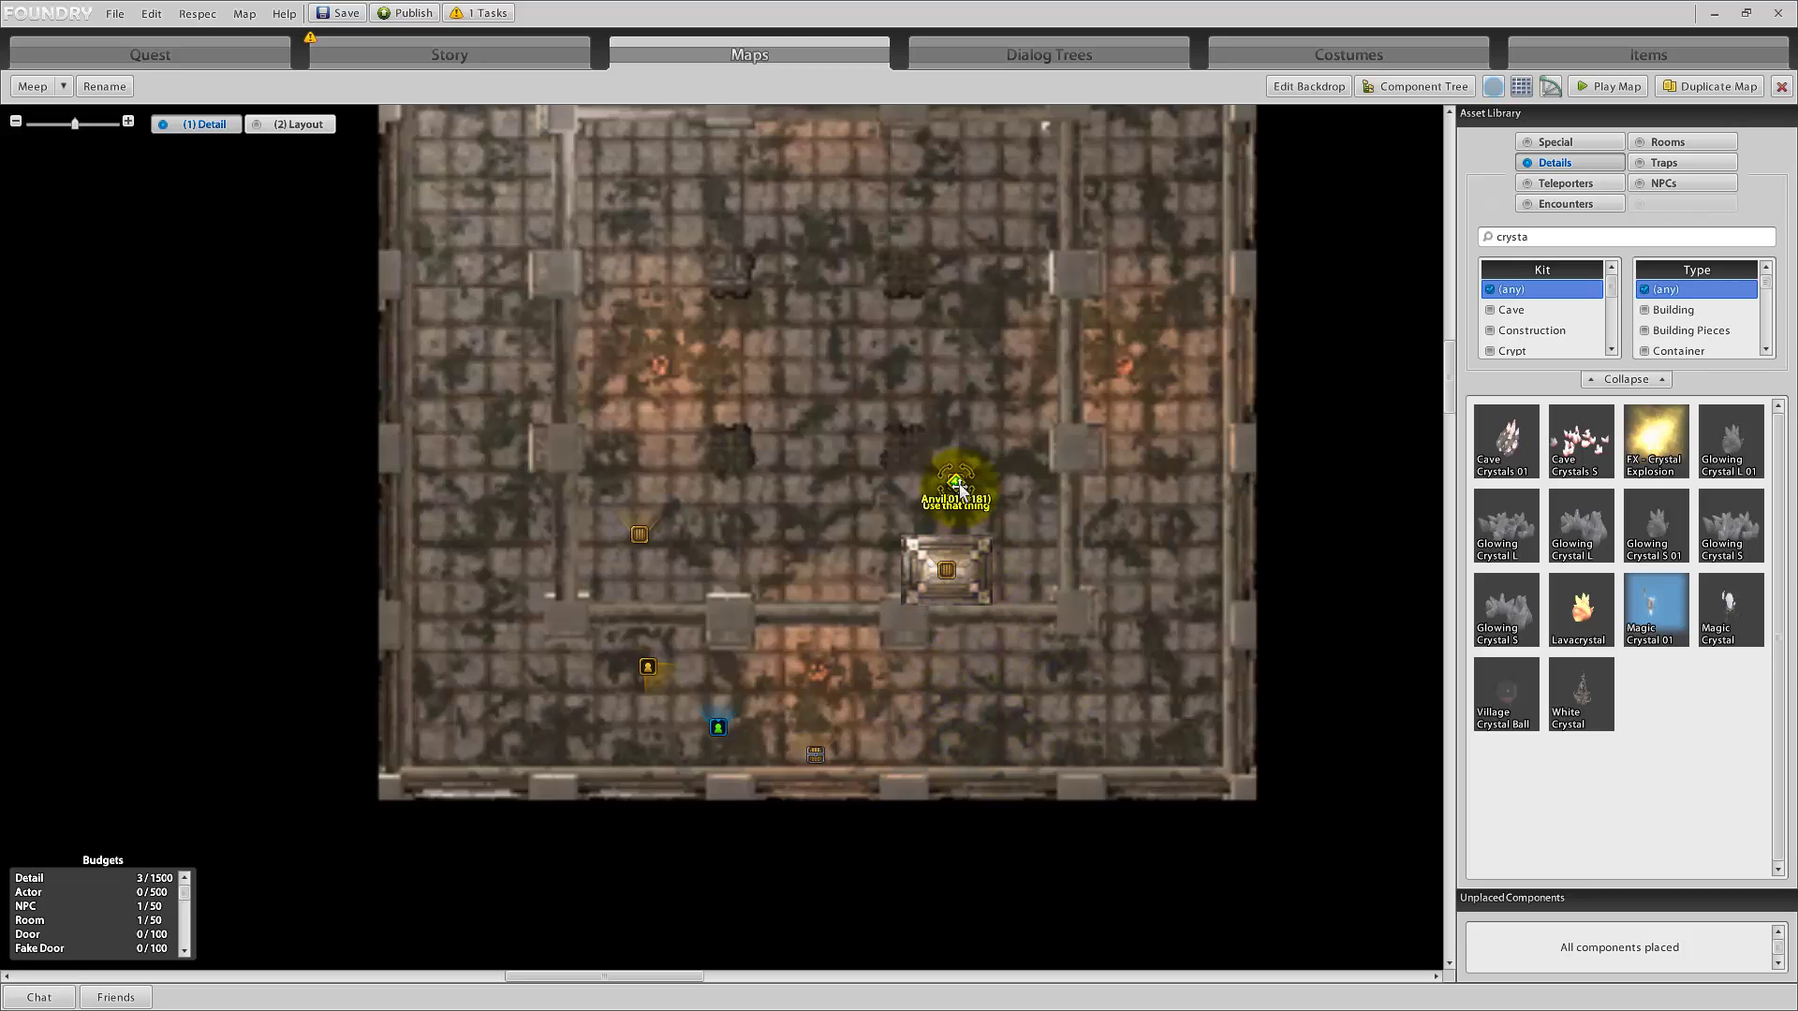
{"action": "left_click", "coordinate": [511, 57]}
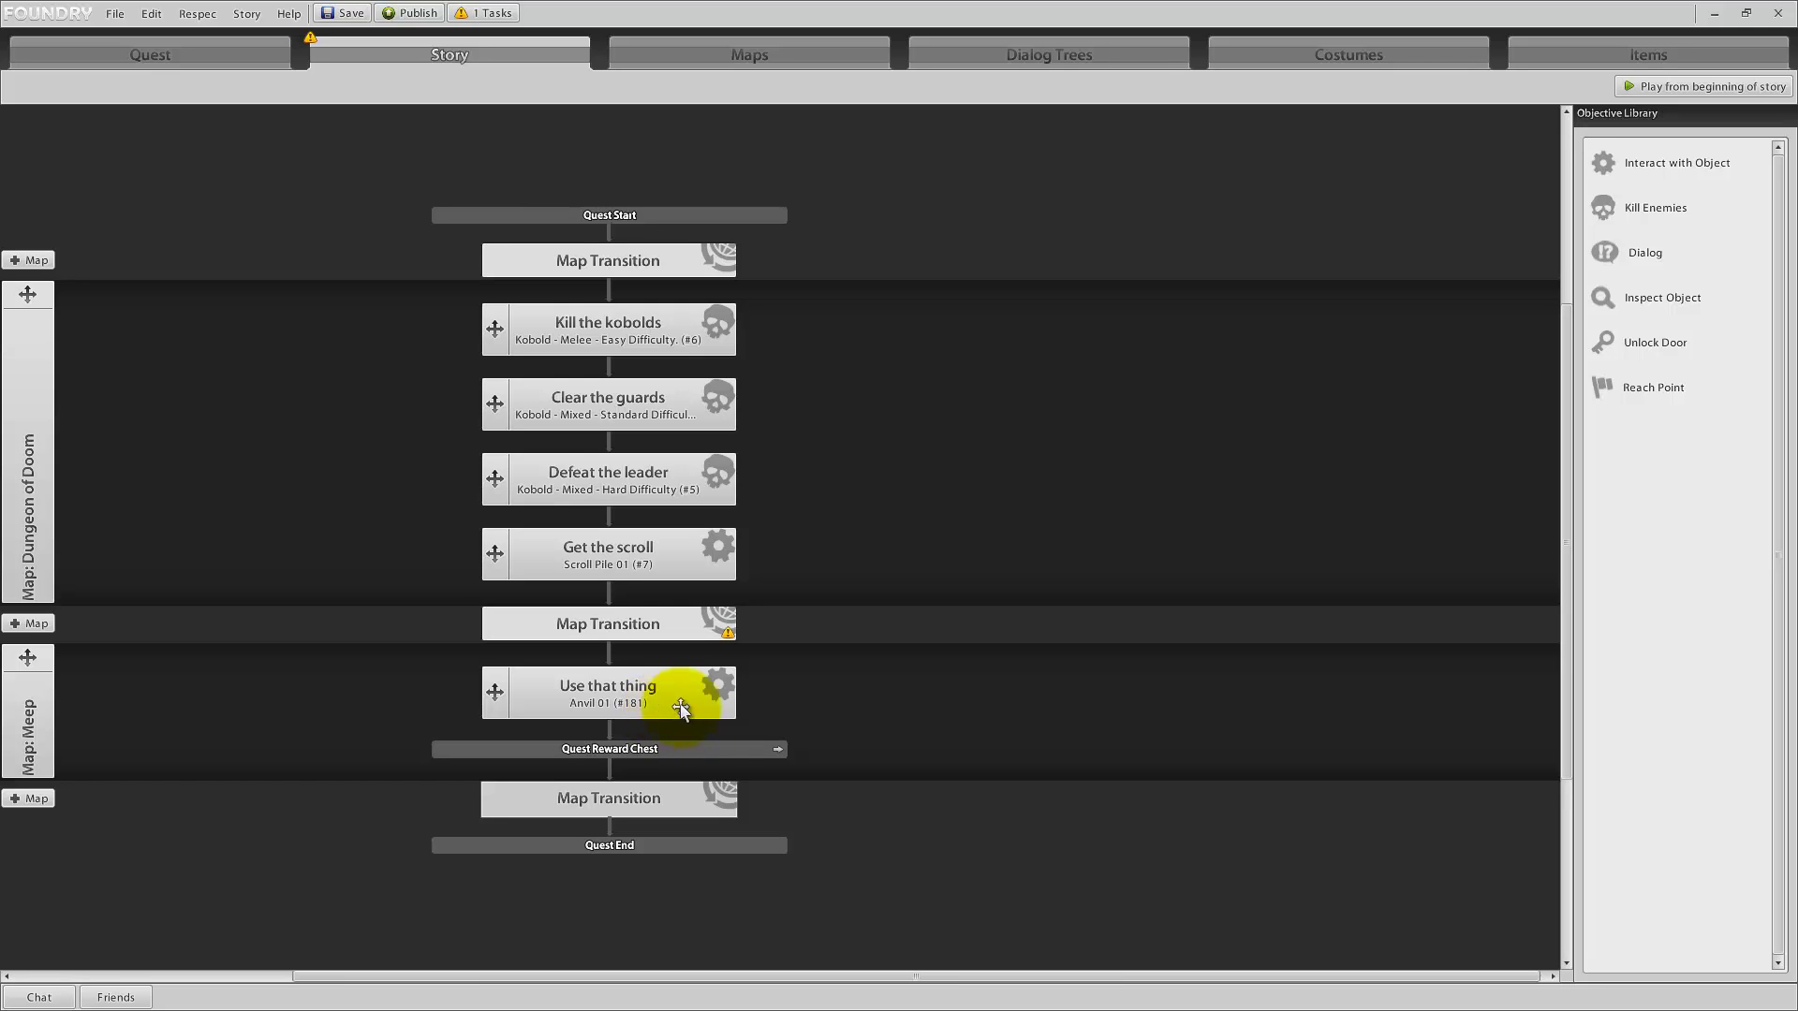
{"action": "left_click", "coordinate": [708, 58]}
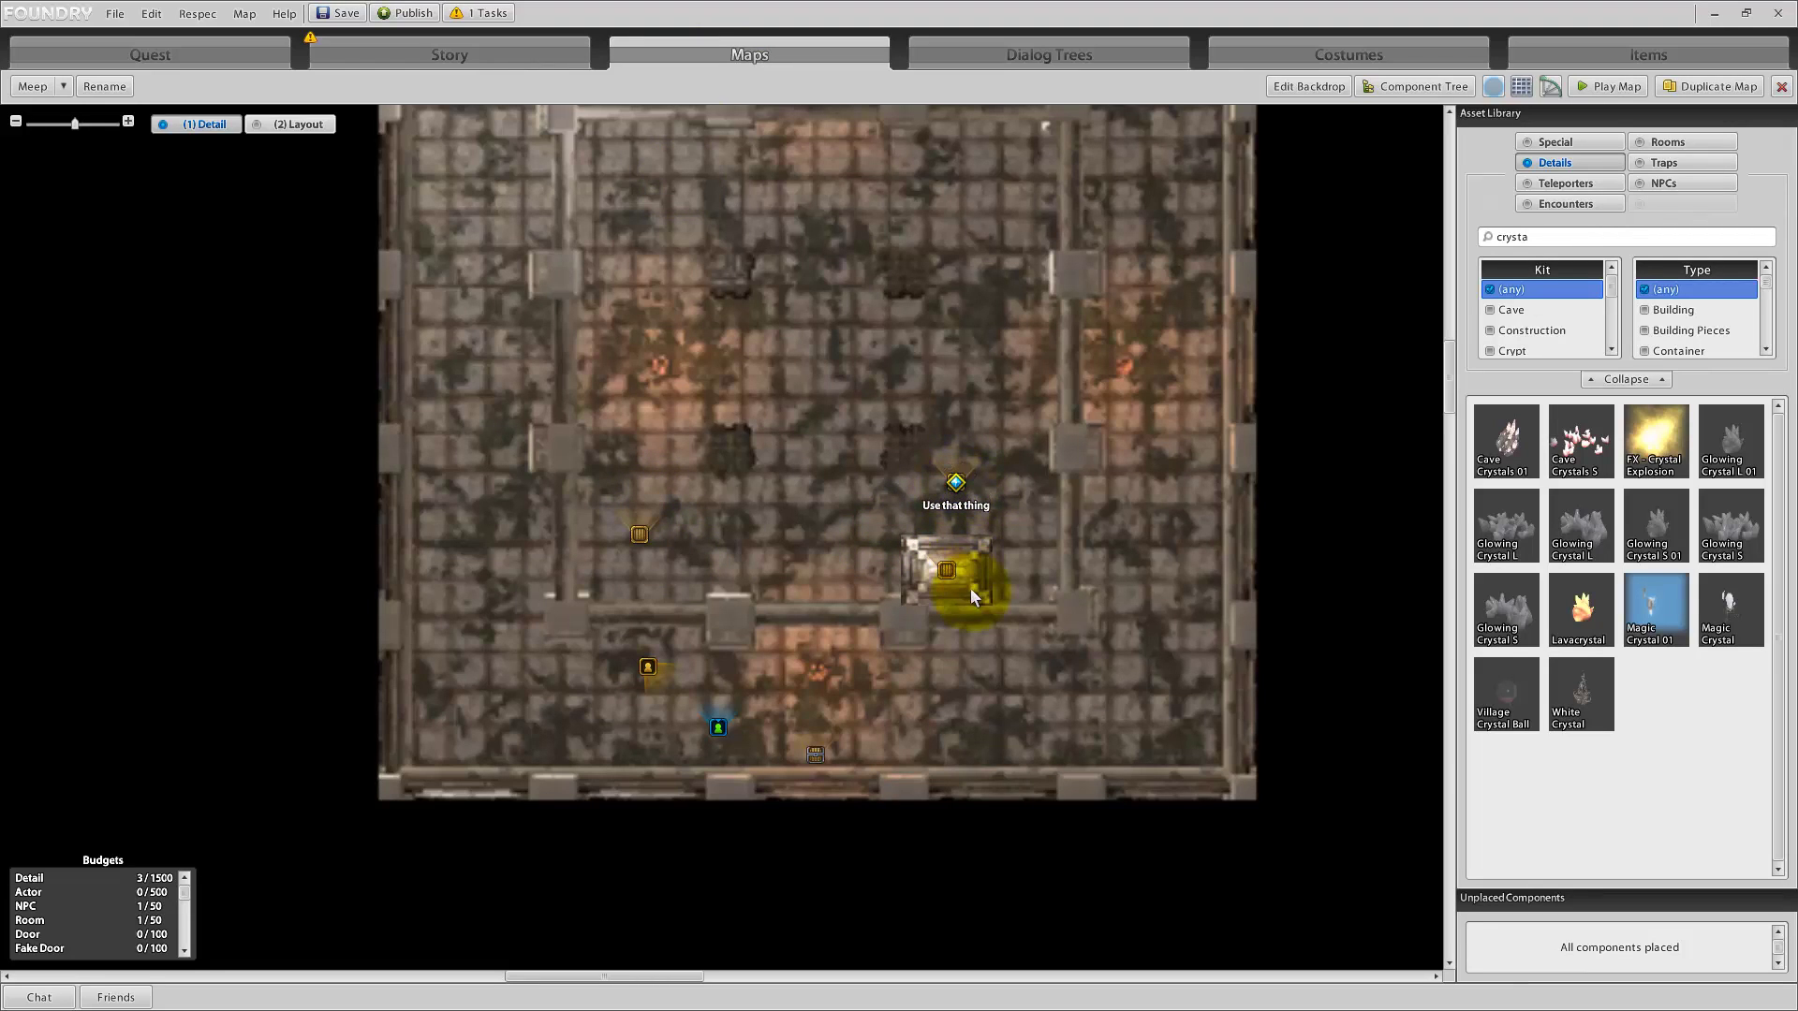
- Move the crypt sarcophagus directly over the anvil on the Meep map
{"action": "mouse_move", "coordinate": [967, 569]}
{"action": "left_mouse_down"}
{"action": "mouse_move", "coordinate": [952, 476]}
{"action": "mouse_move", "coordinate": [974, 558]}
{"action": "left_mouse_up"}
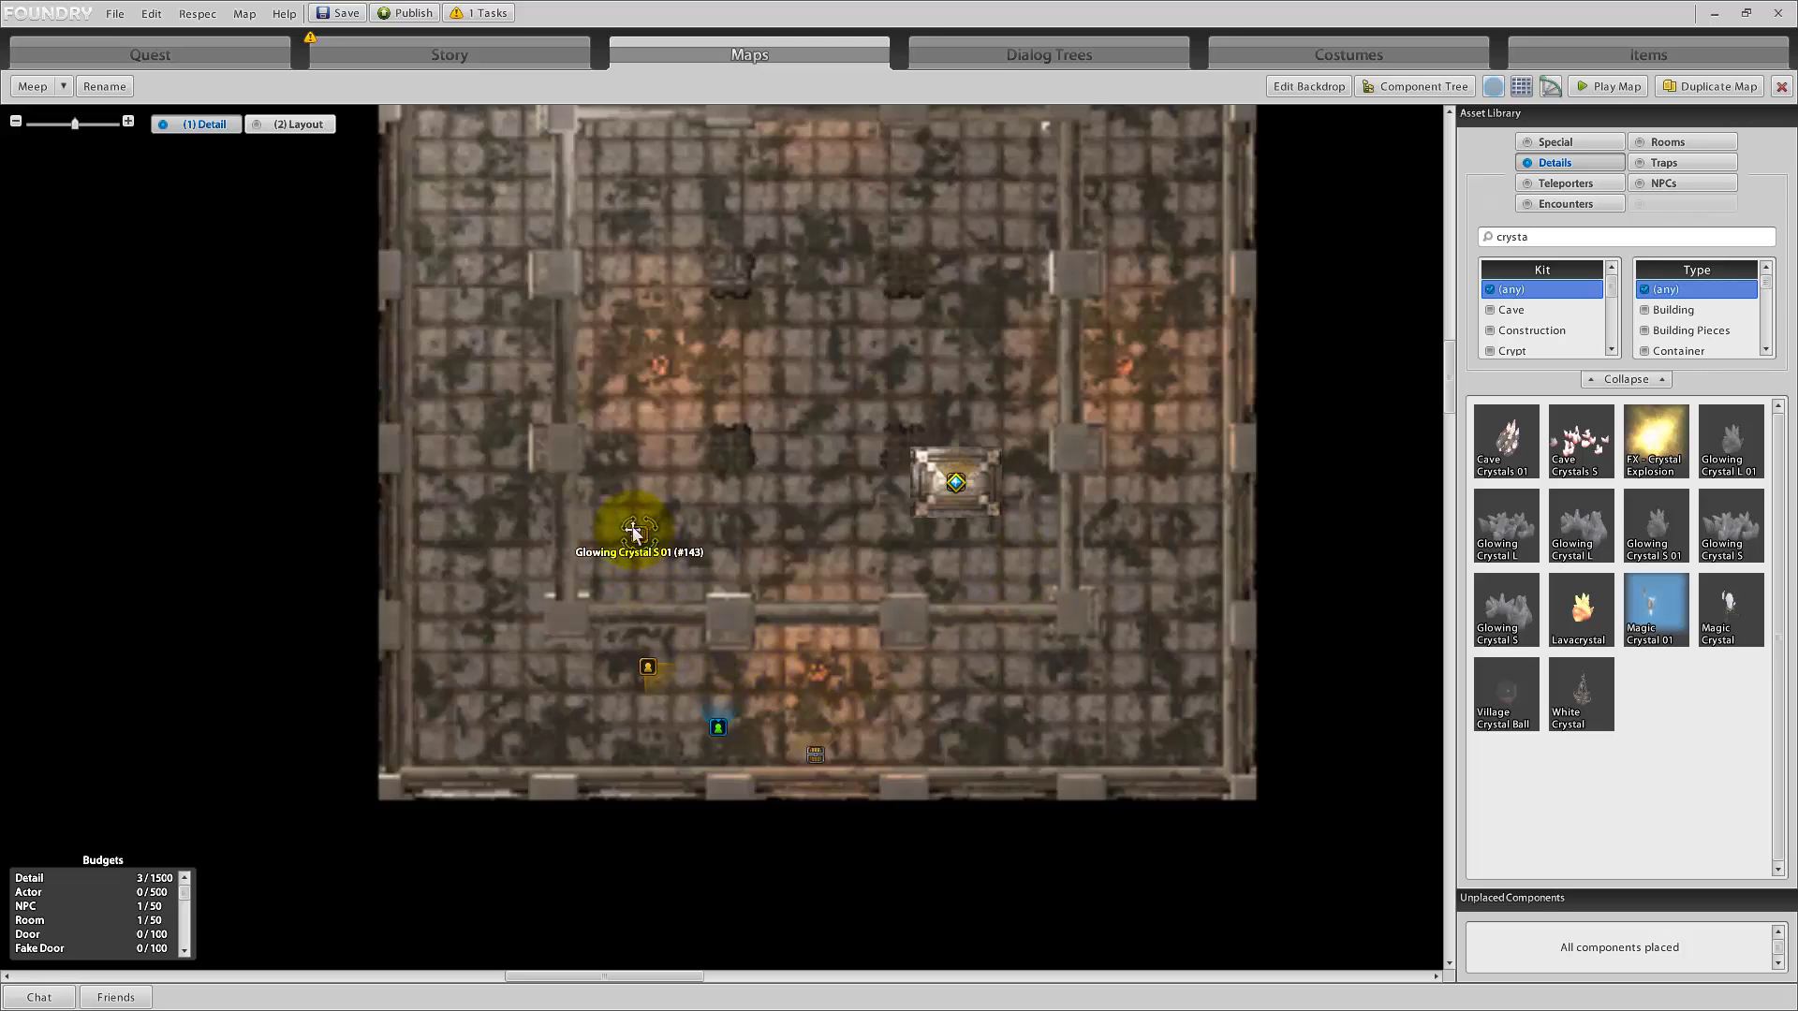
{"action": "mouse_move", "coordinate": [633, 529]}
{"action": "left_mouse_down"}
{"action": "mouse_move", "coordinate": [713, 536]}
{"action": "mouse_move", "coordinate": [642, 536]}
{"action": "left_mouse_up"}
{"action": "mouse_move", "coordinate": [642, 535]}
{"action": "left_mouse_down"}
{"action": "mouse_move", "coordinate": [918, 532]}
{"action": "mouse_move", "coordinate": [969, 479]}
{"action": "left_mouse_up"}
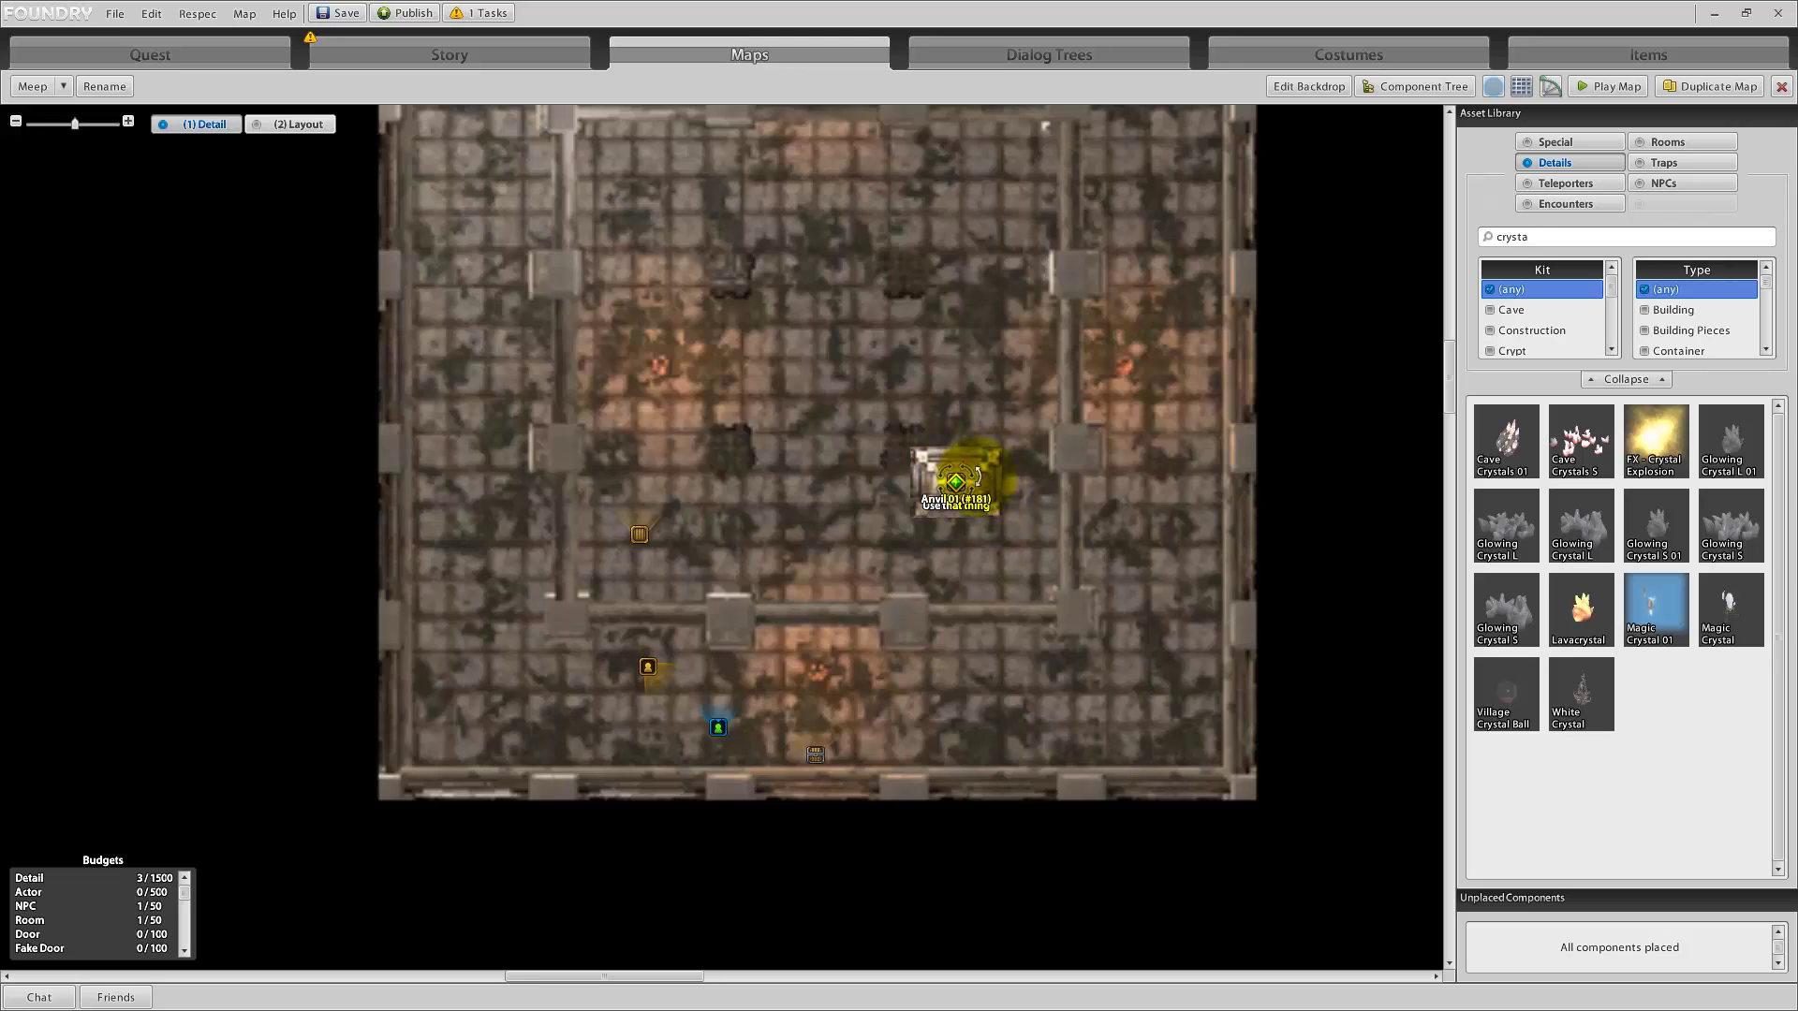
- Move the crypt sarcophagus off the anvil to a spot just below the "Use that thing" marker
{"action": "mouse_move", "coordinate": [956, 484]}
{"action": "left_mouse_down"}
{"action": "mouse_move", "coordinate": [894, 484]}
{"action": "mouse_move", "coordinate": [965, 545]}
{"action": "left_mouse_up"}
{"action": "left_click_drag", "start_coordinate": [896, 485], "coordinate": [956, 484]}
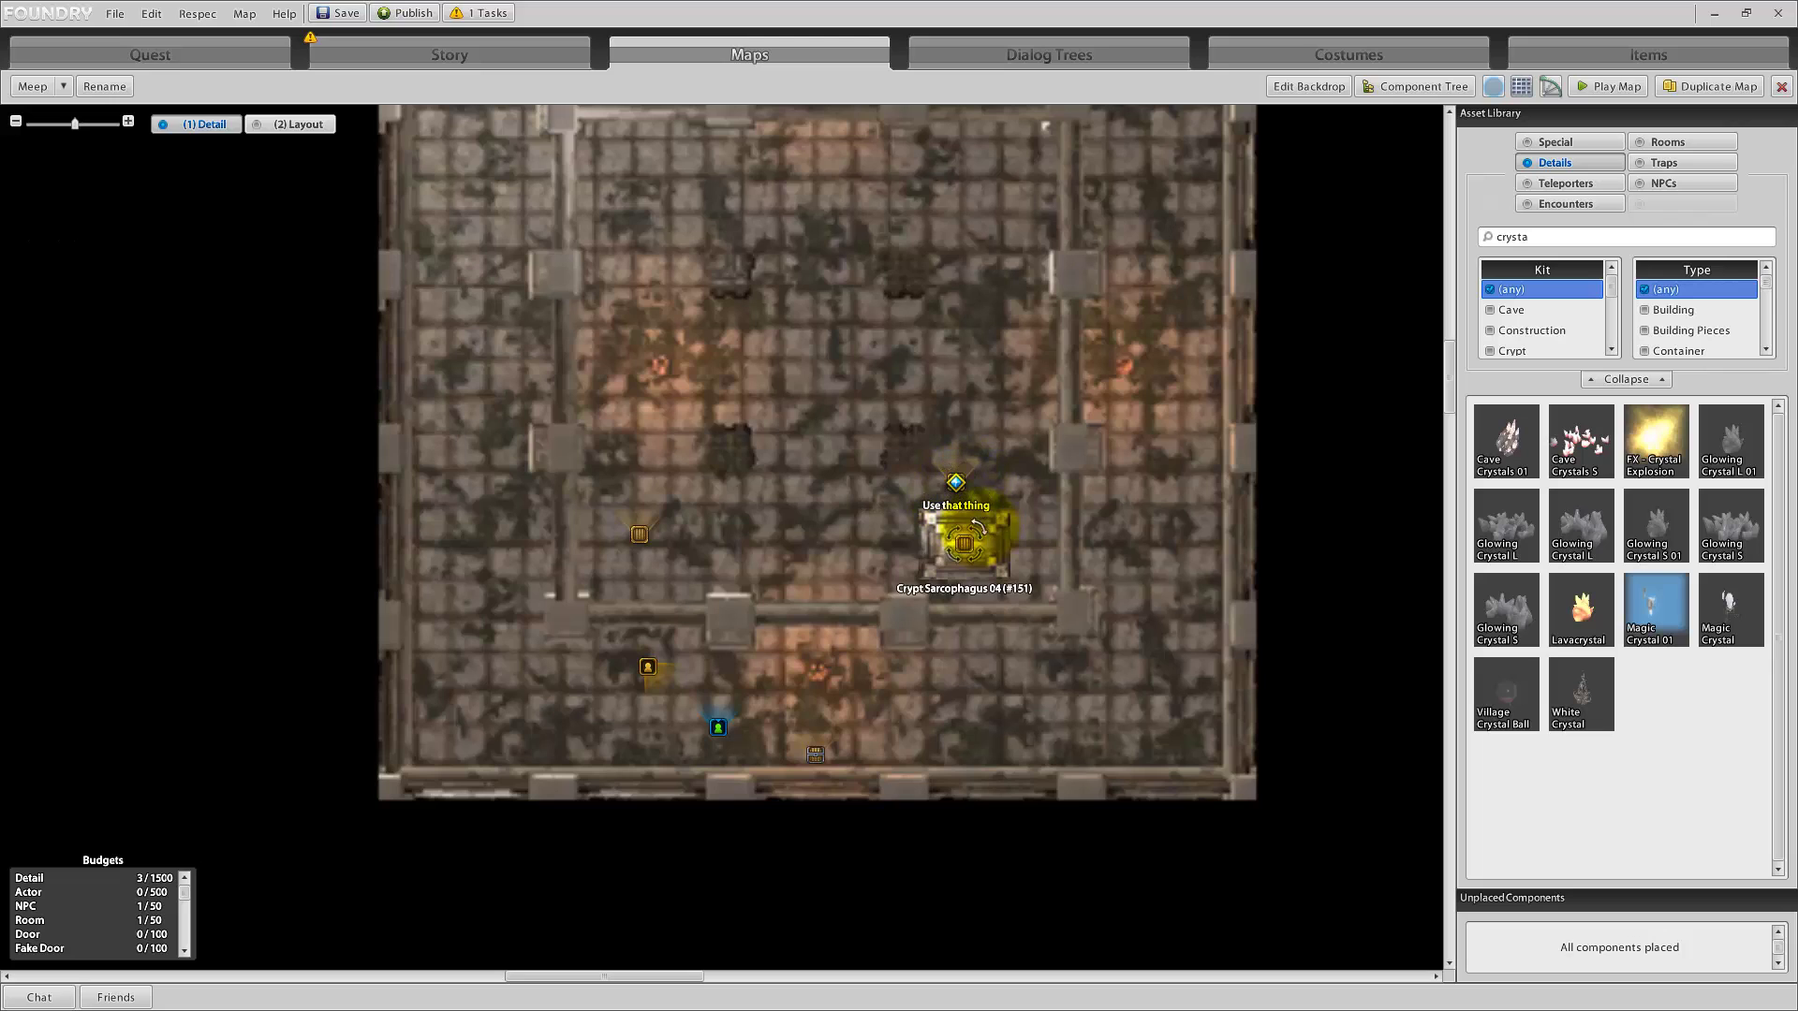
{"action": "left_click_drag", "start_coordinate": [965, 545], "coordinate": [942, 546]}
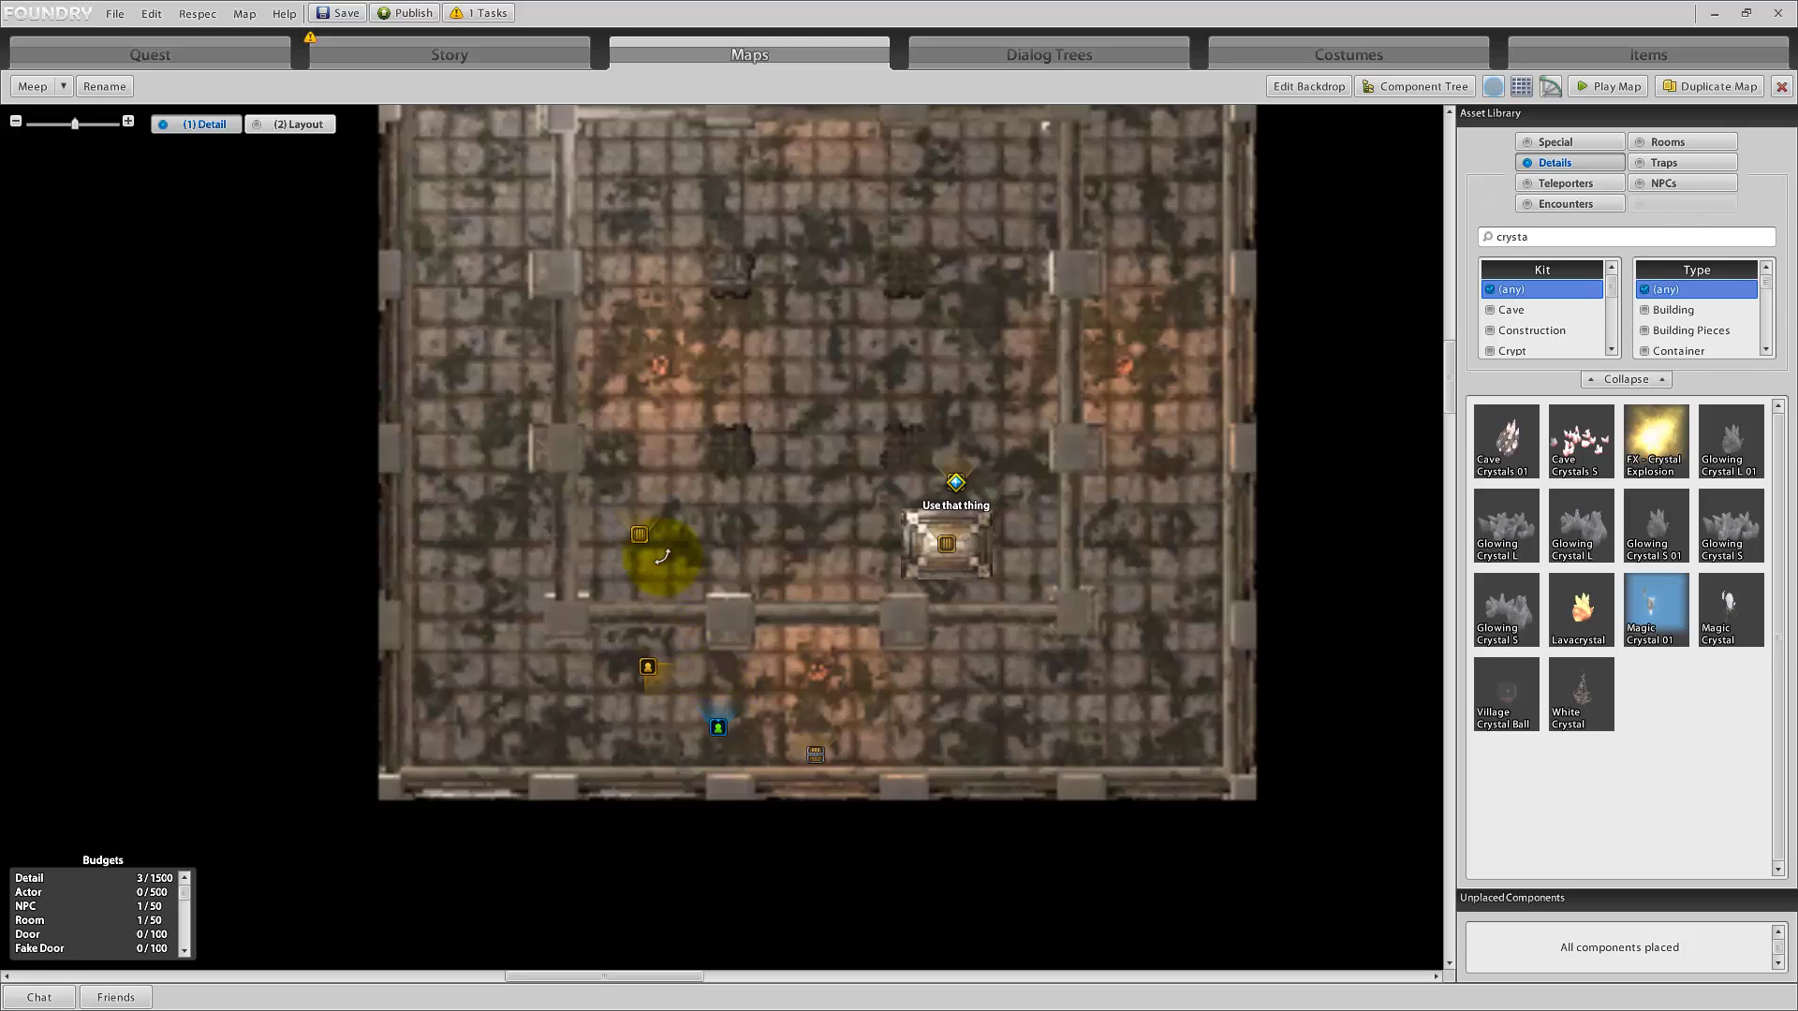
- Enable Contact for the Glowing Crystal S 01 and open its dialog in the Advanced Dialog Editor
{"action": "left_click", "coordinate": [641, 538]}
{"action": "double_click", "coordinate": [641, 537]}
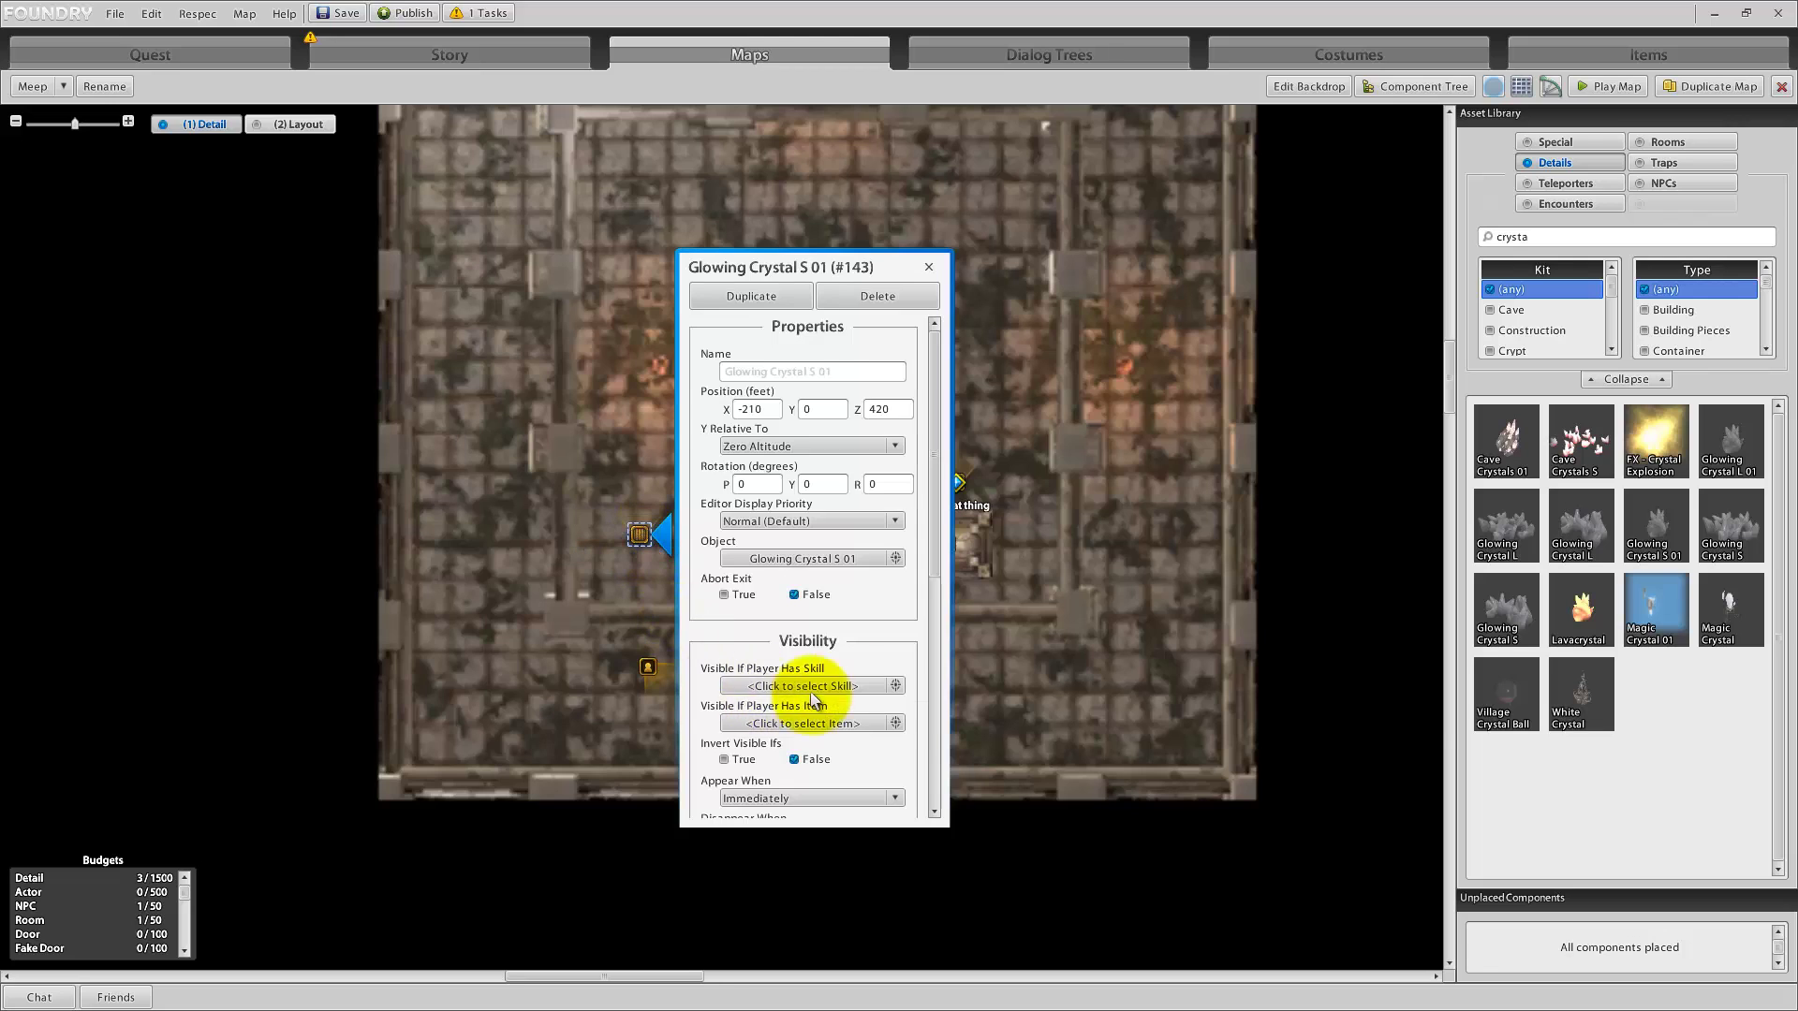
{"action": "scroll", "coordinate": [857, 749], "scroll_direction": "down", "scroll_amount": 5}
{"action": "left_click", "coordinate": [838, 655]}
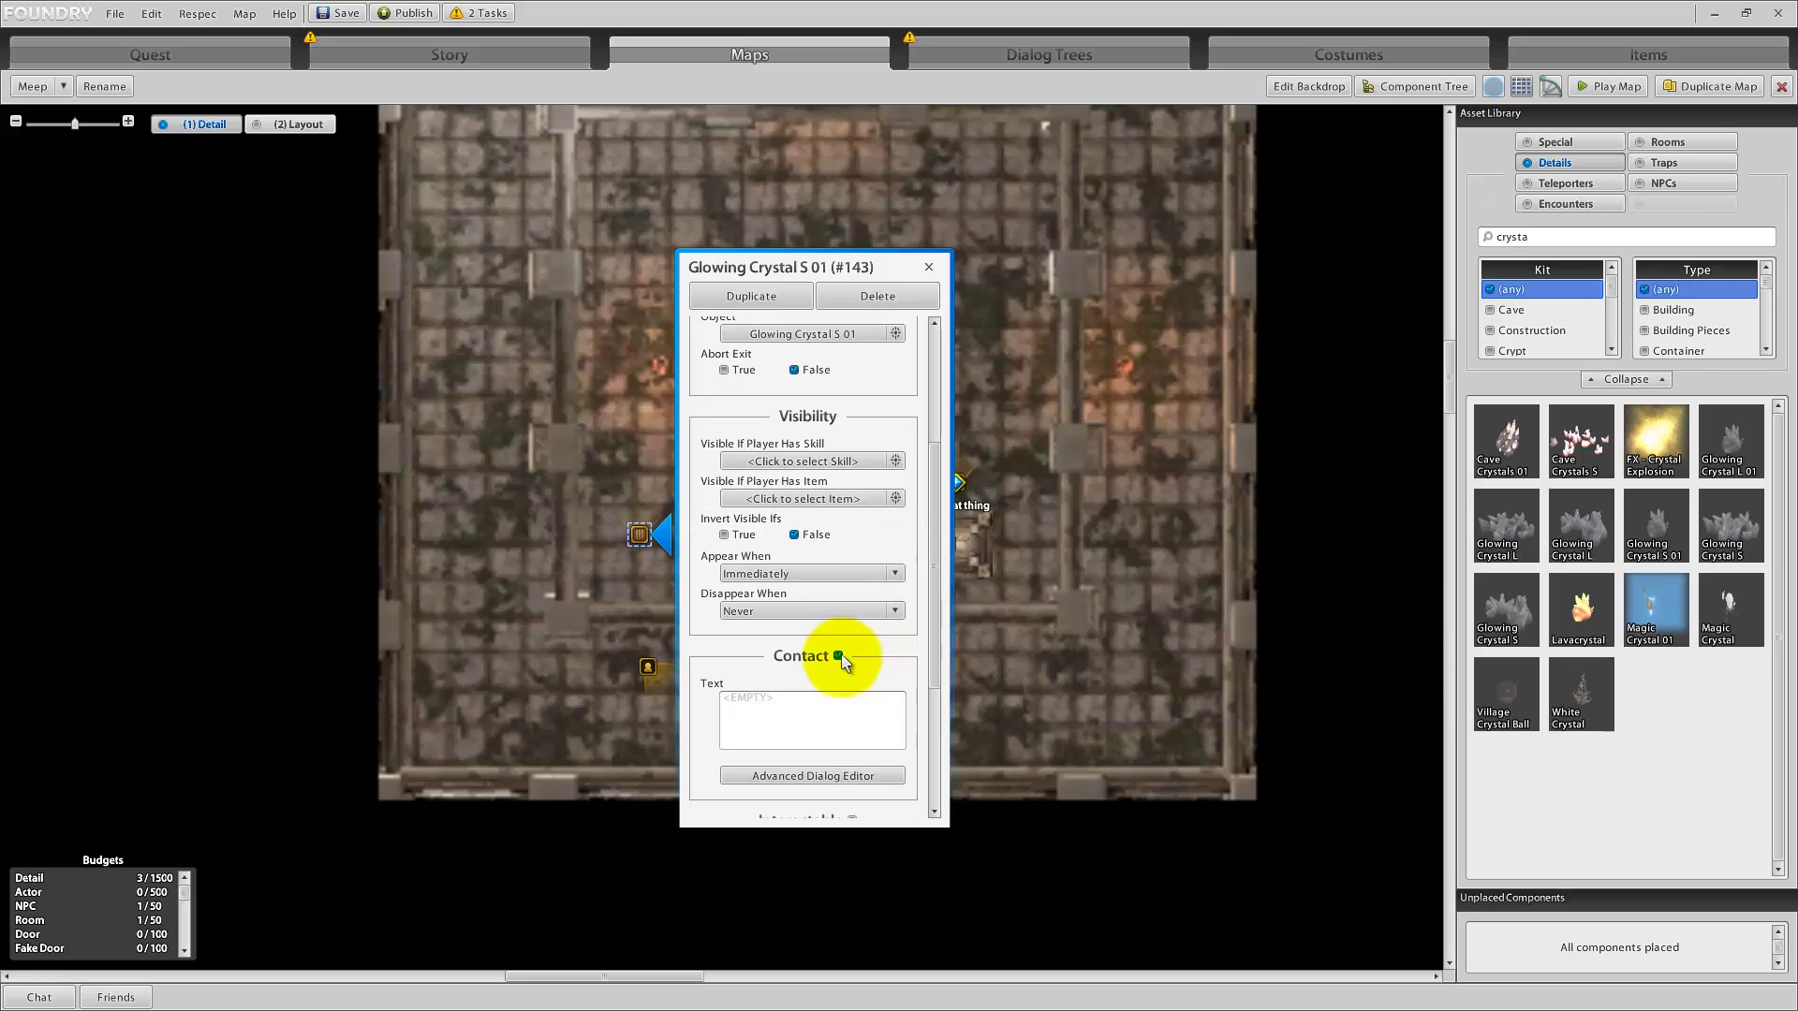
{"action": "left_click", "coordinate": [843, 723]}
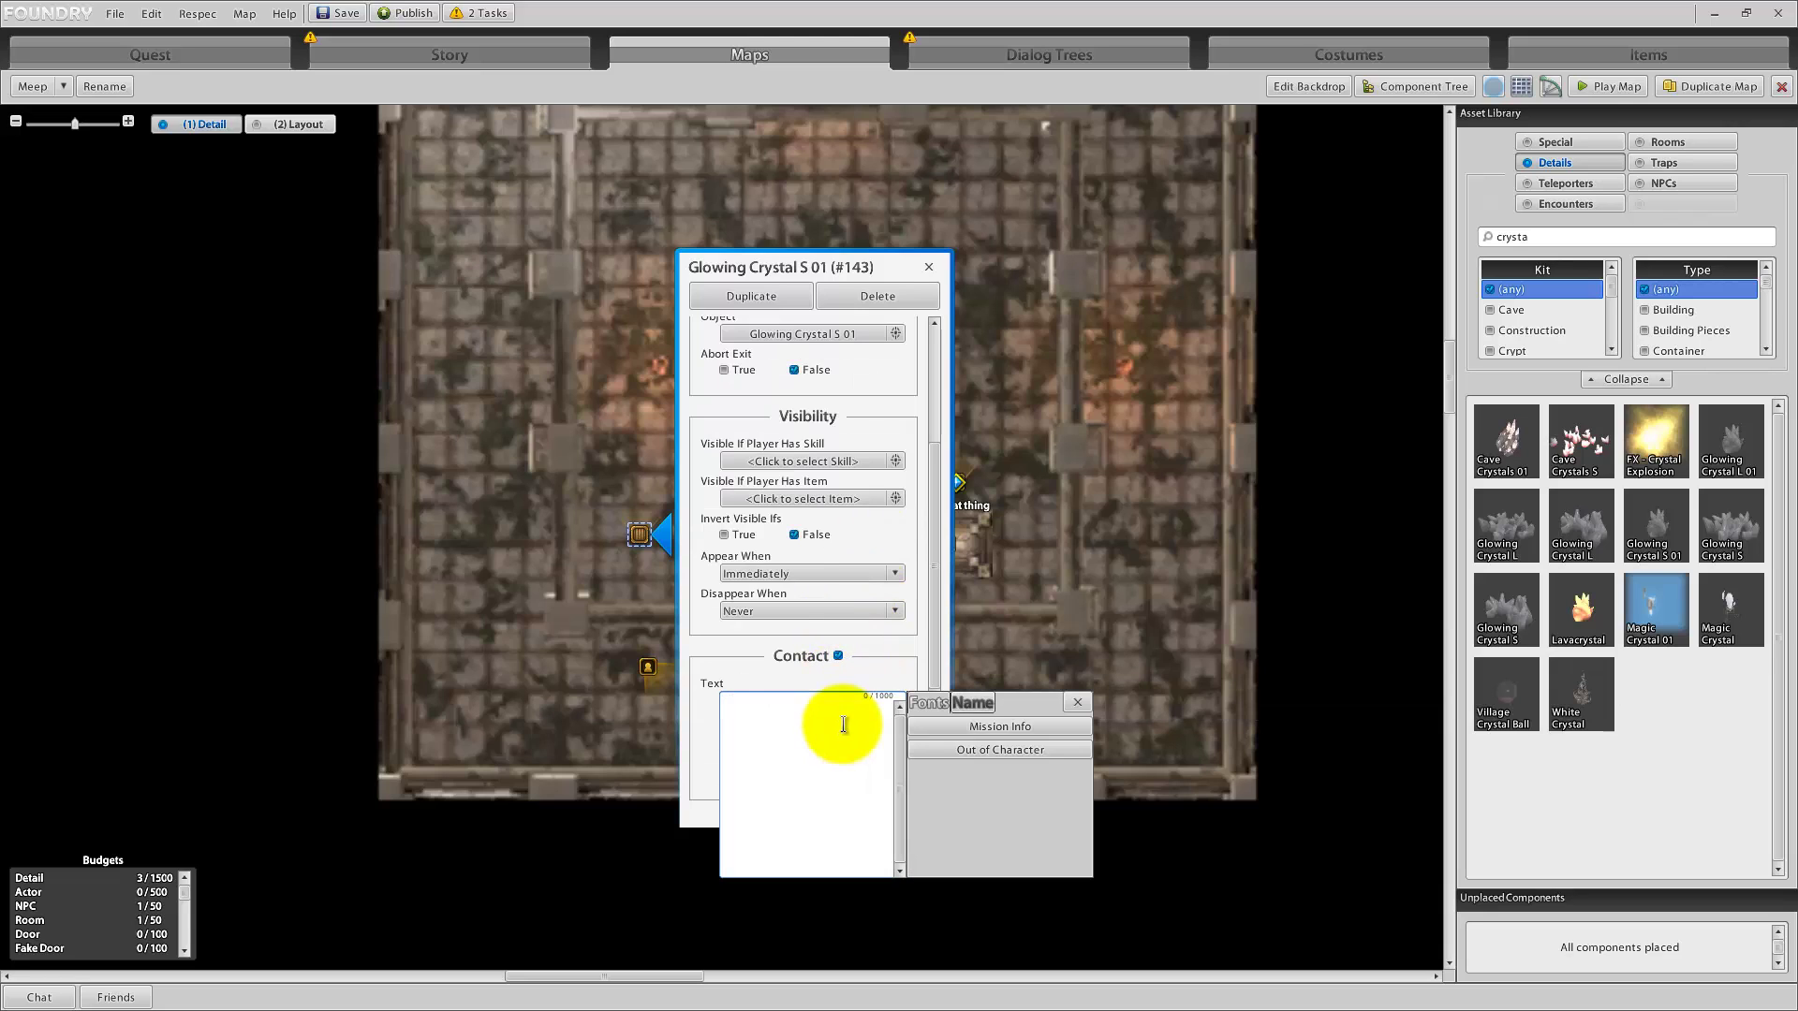
{"action": "left_click", "coordinate": [1077, 703]}
{"action": "left_click", "coordinate": [841, 777]}
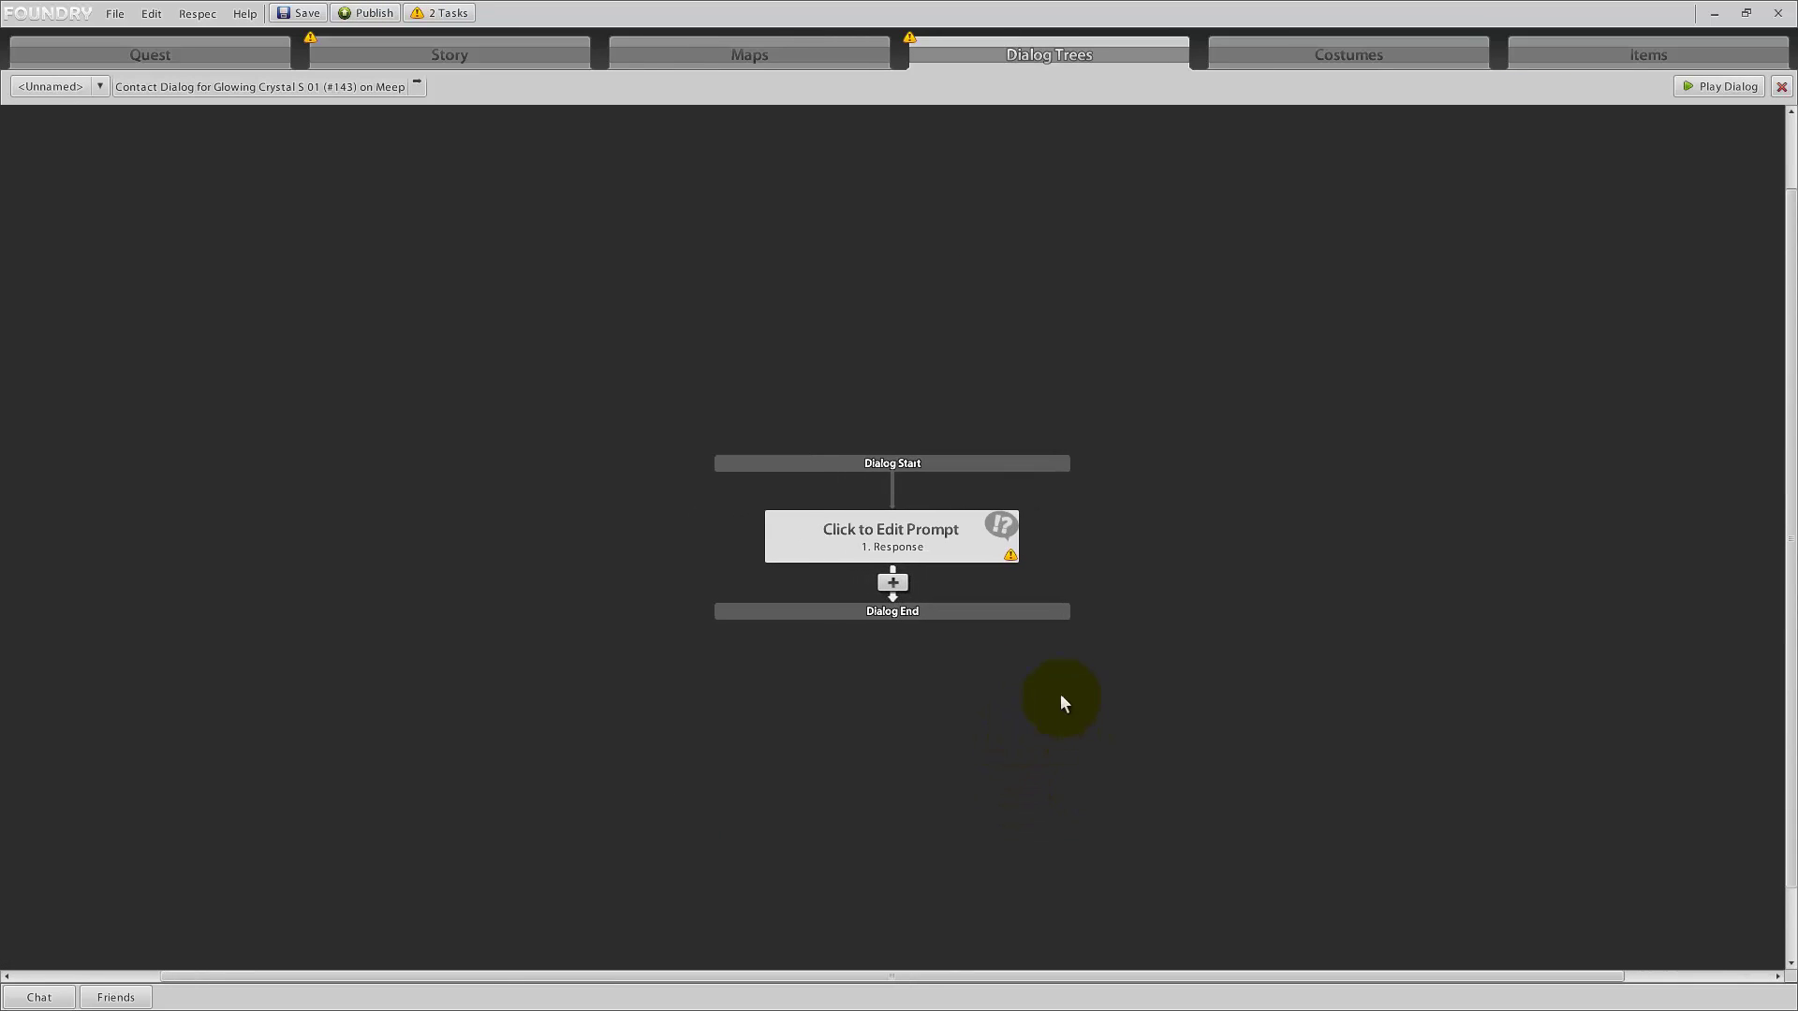
- Set the text of the crystal dialog's first prompt to "Code 1"
{"action": "left_click", "coordinate": [983, 535]}
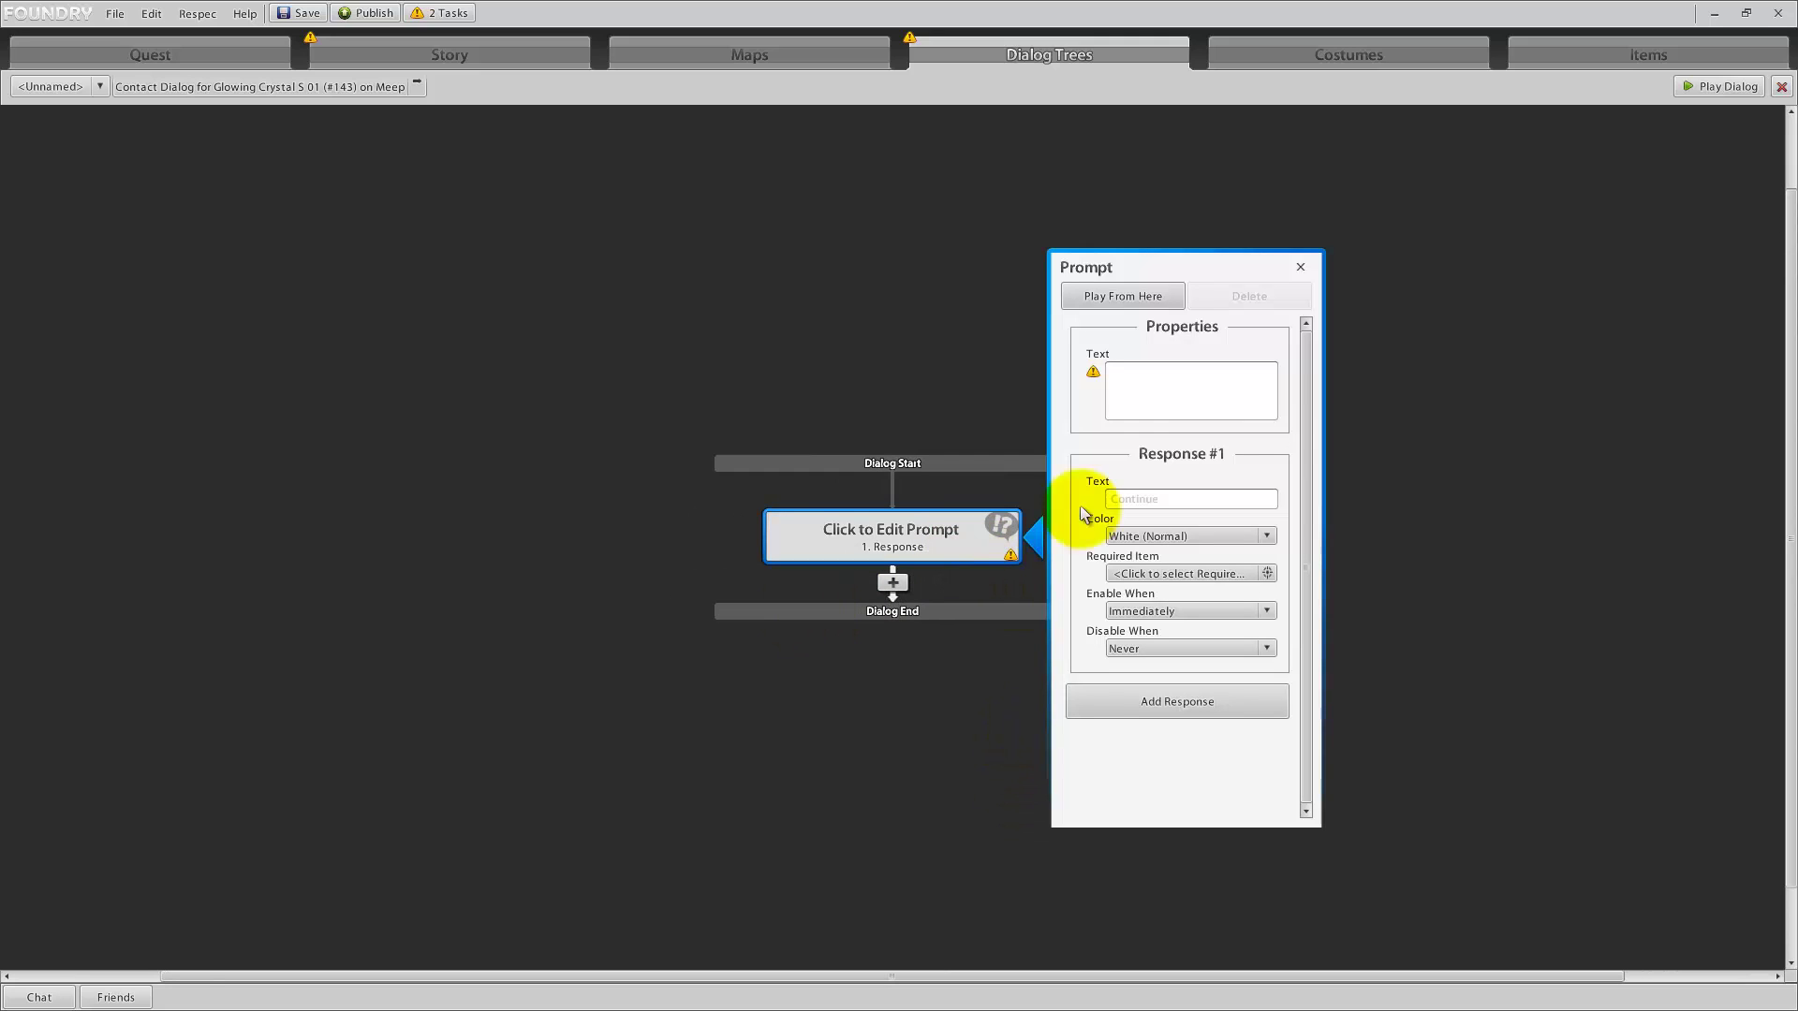
{"action": "left_click", "coordinate": [1208, 386]}
{"action": "type", "text": "Code 1"}
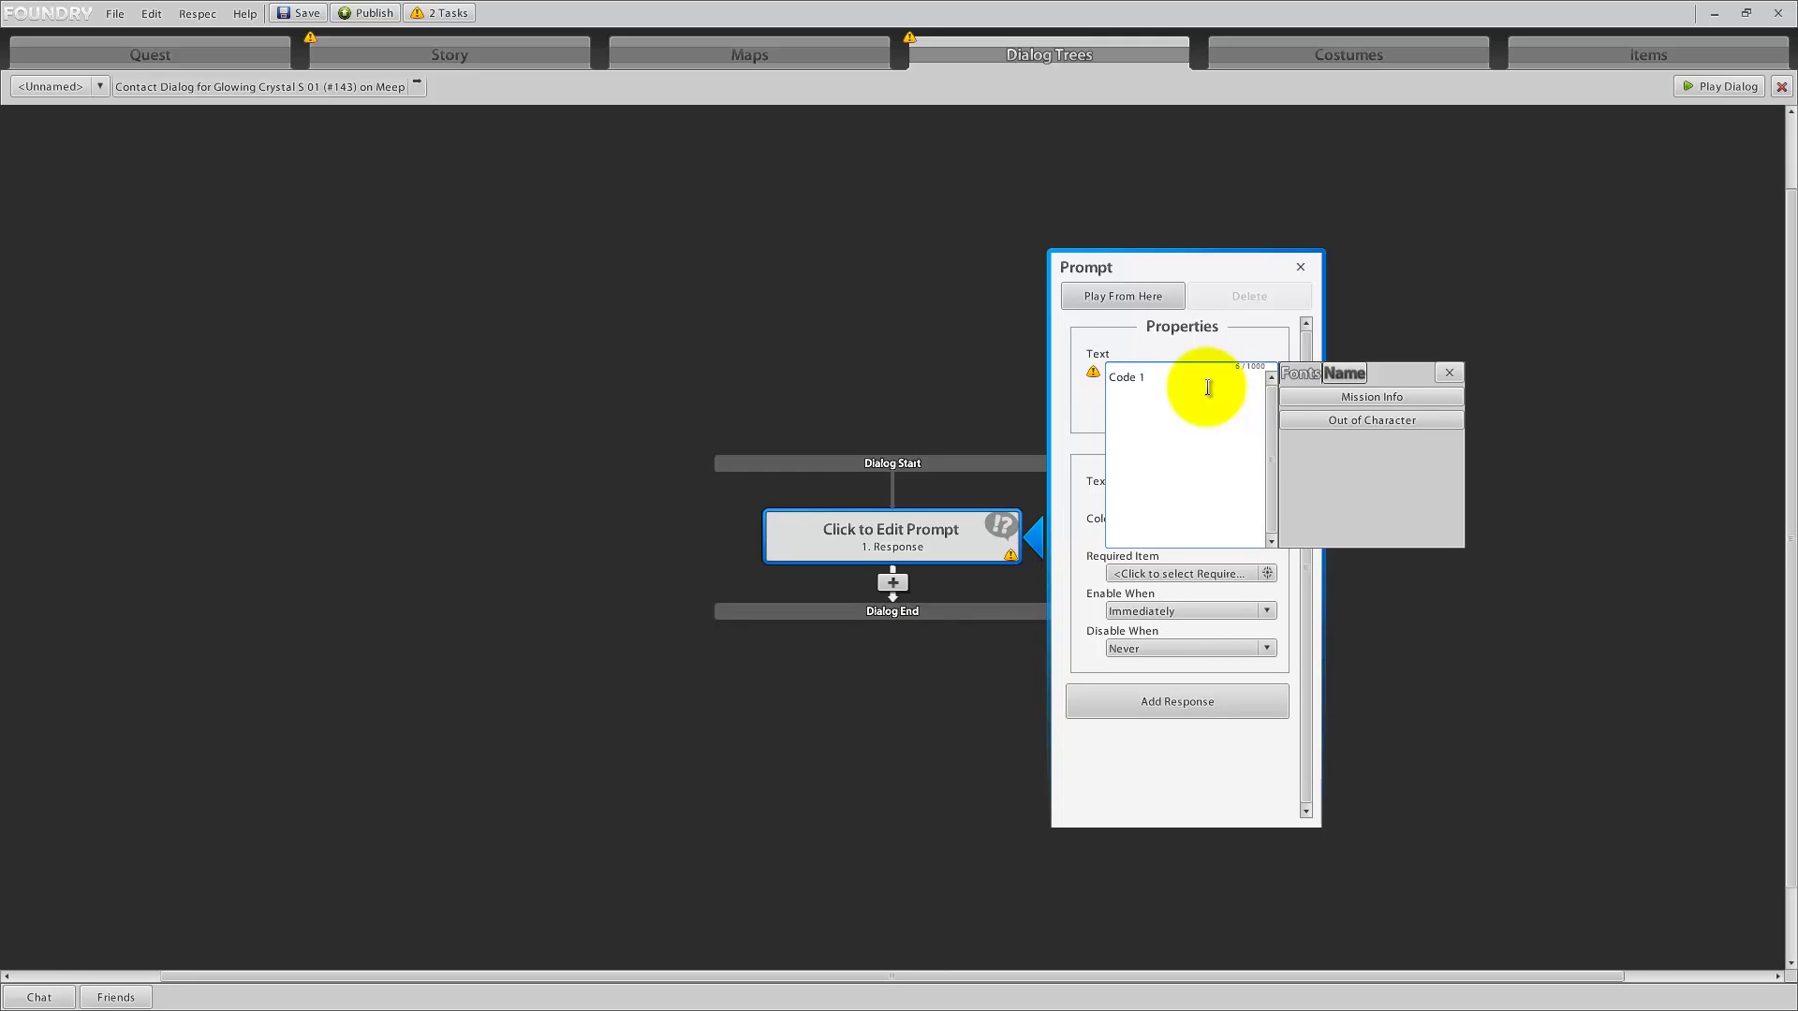
{"action": "left_click", "coordinate": [1448, 372]}
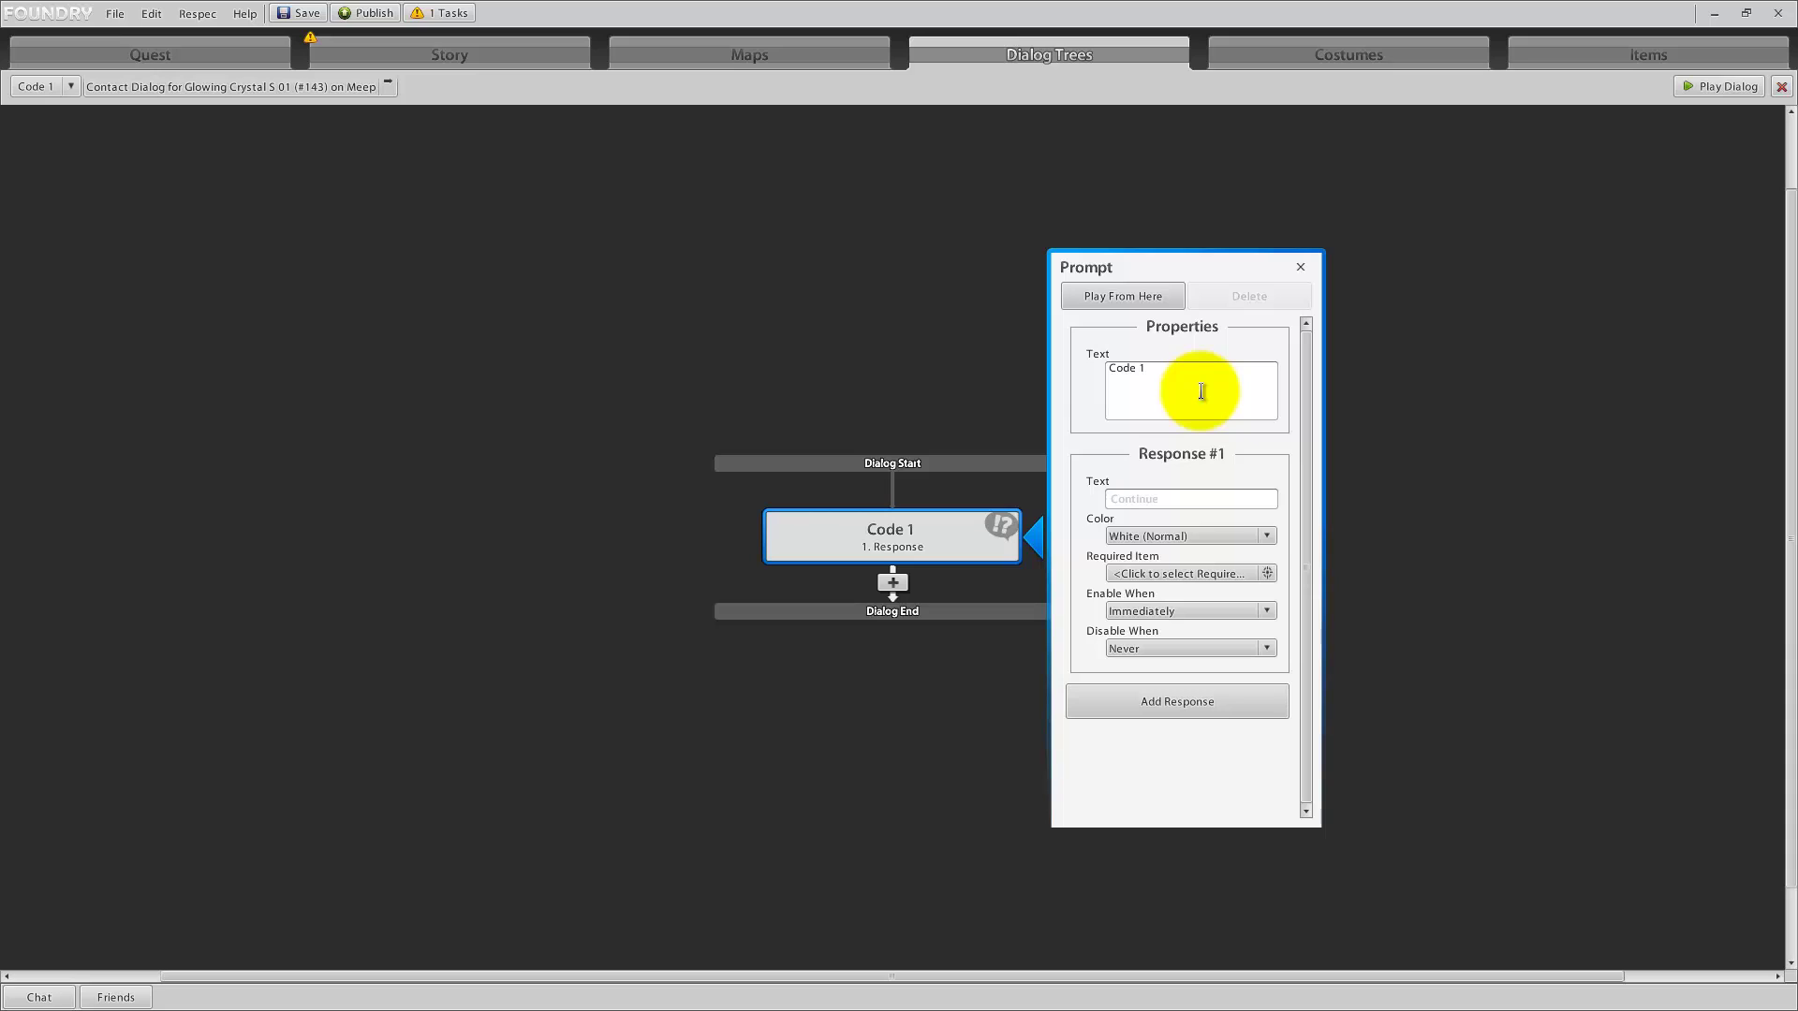
- Replace the first prompt's text with "Digit 1"
{"action": "left_click", "coordinate": [1151, 374]}
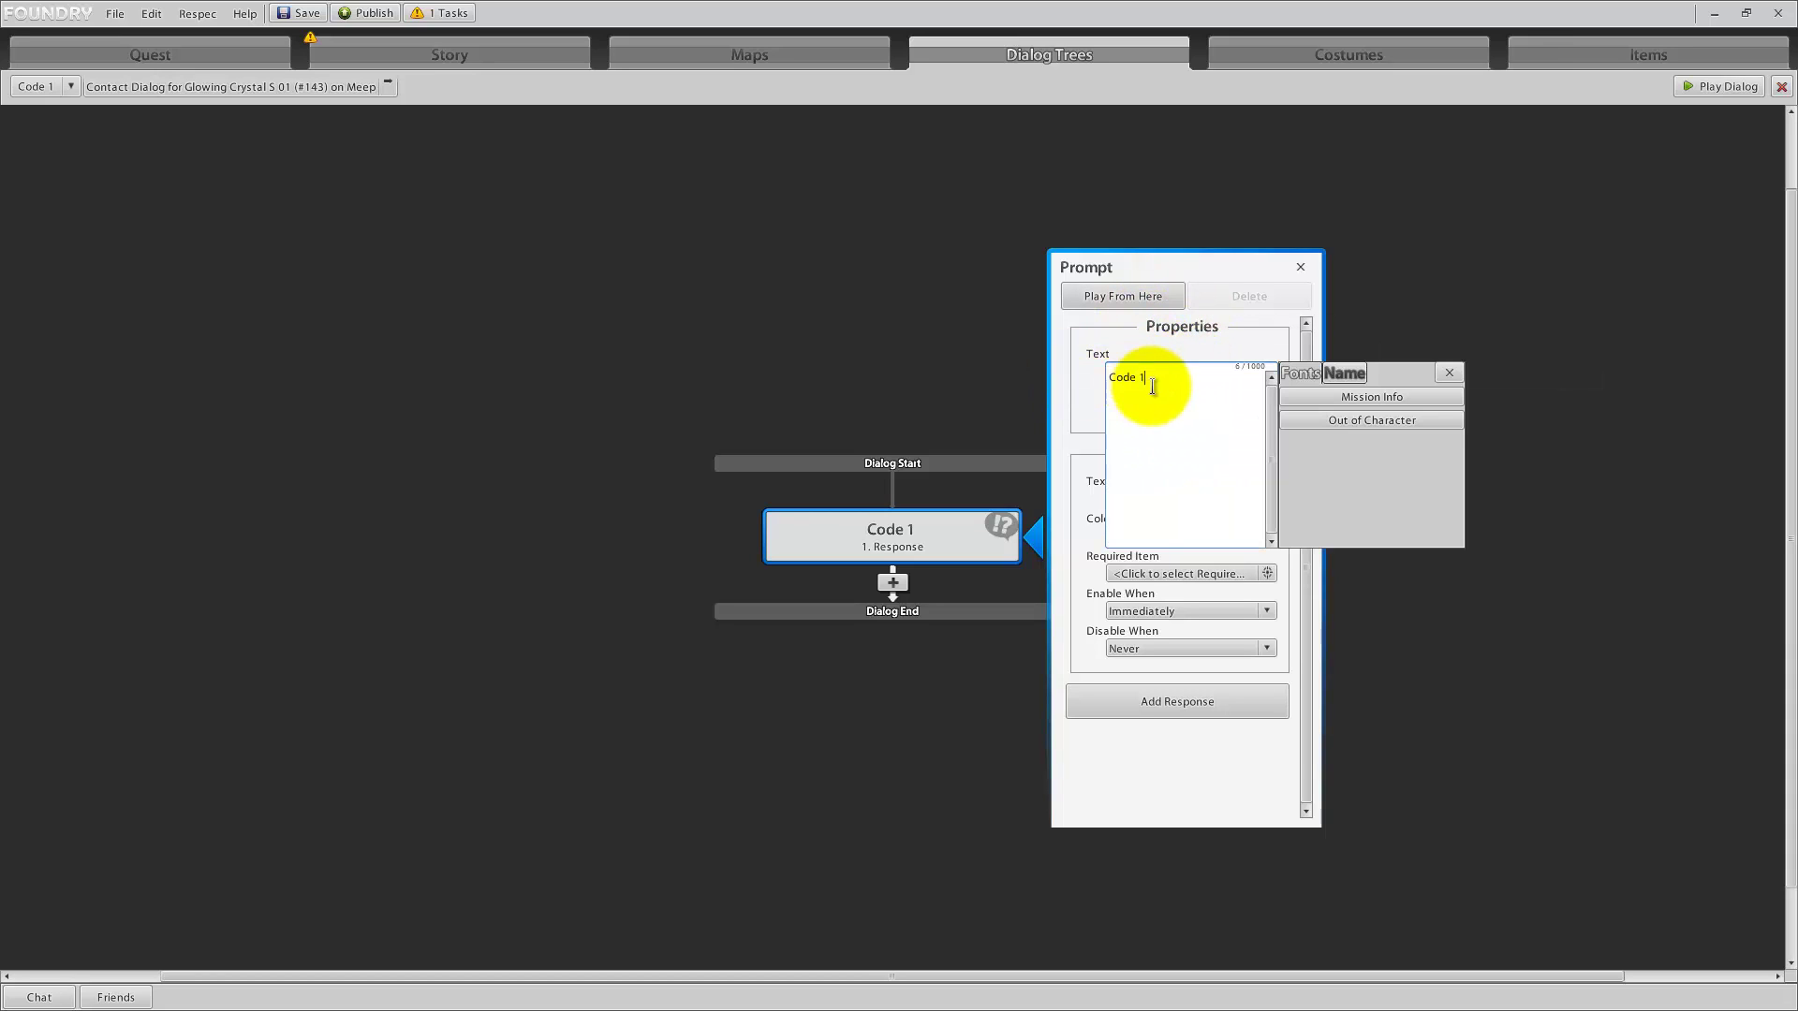
{"action": "left_click_drag", "start_coordinate": [1144, 383], "coordinate": [1050, 382]}
{"action": "type", "text": "Digit"}
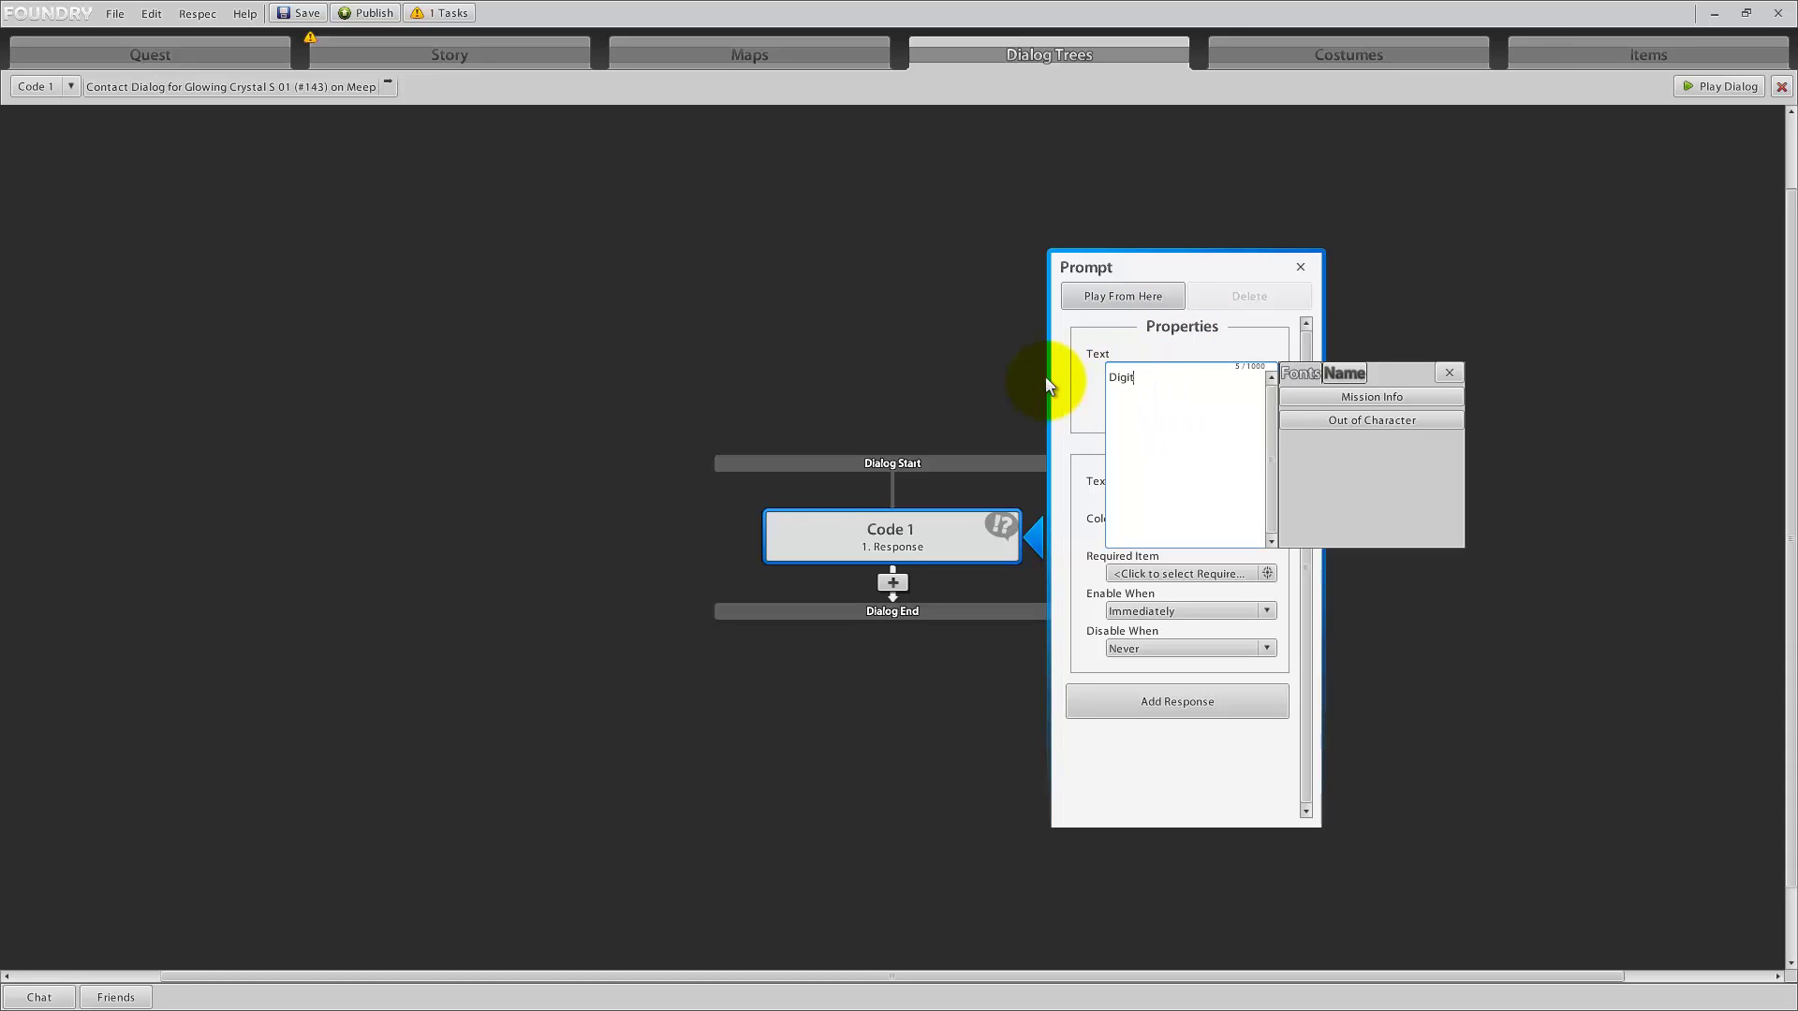
{"action": "type", "text": " 1"}
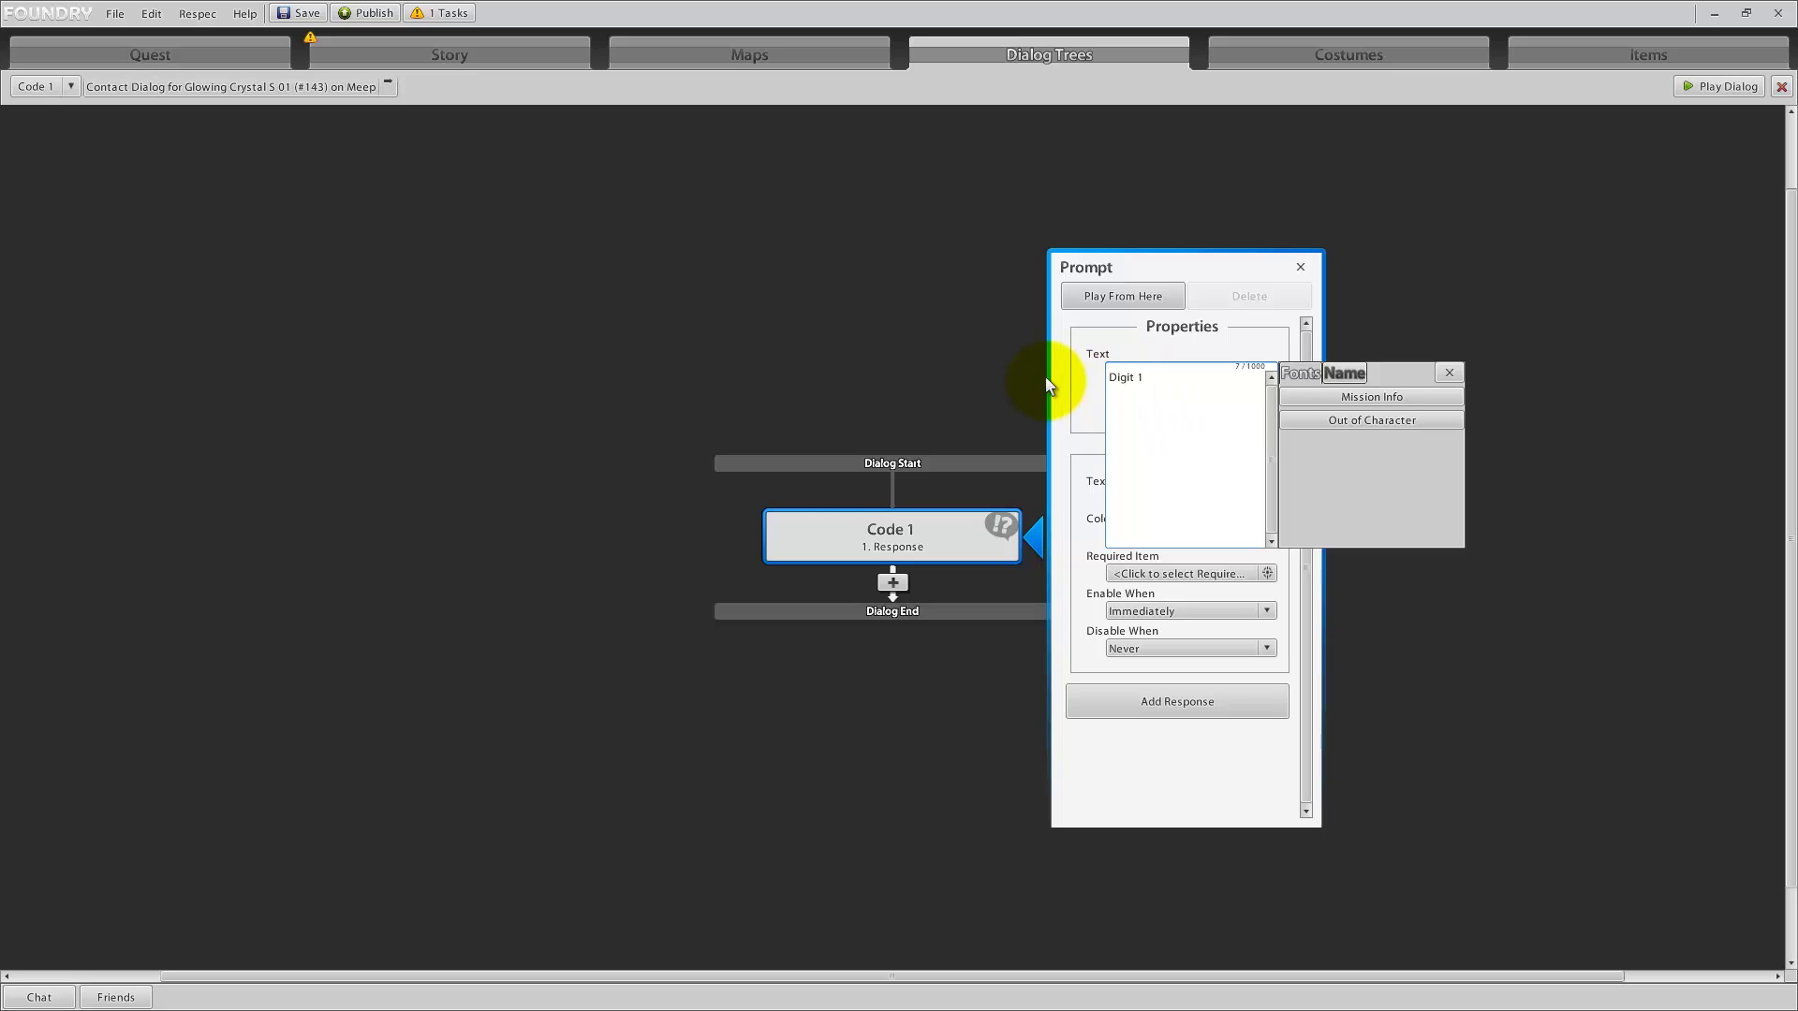
{"action": "left_click", "coordinate": [1448, 372]}
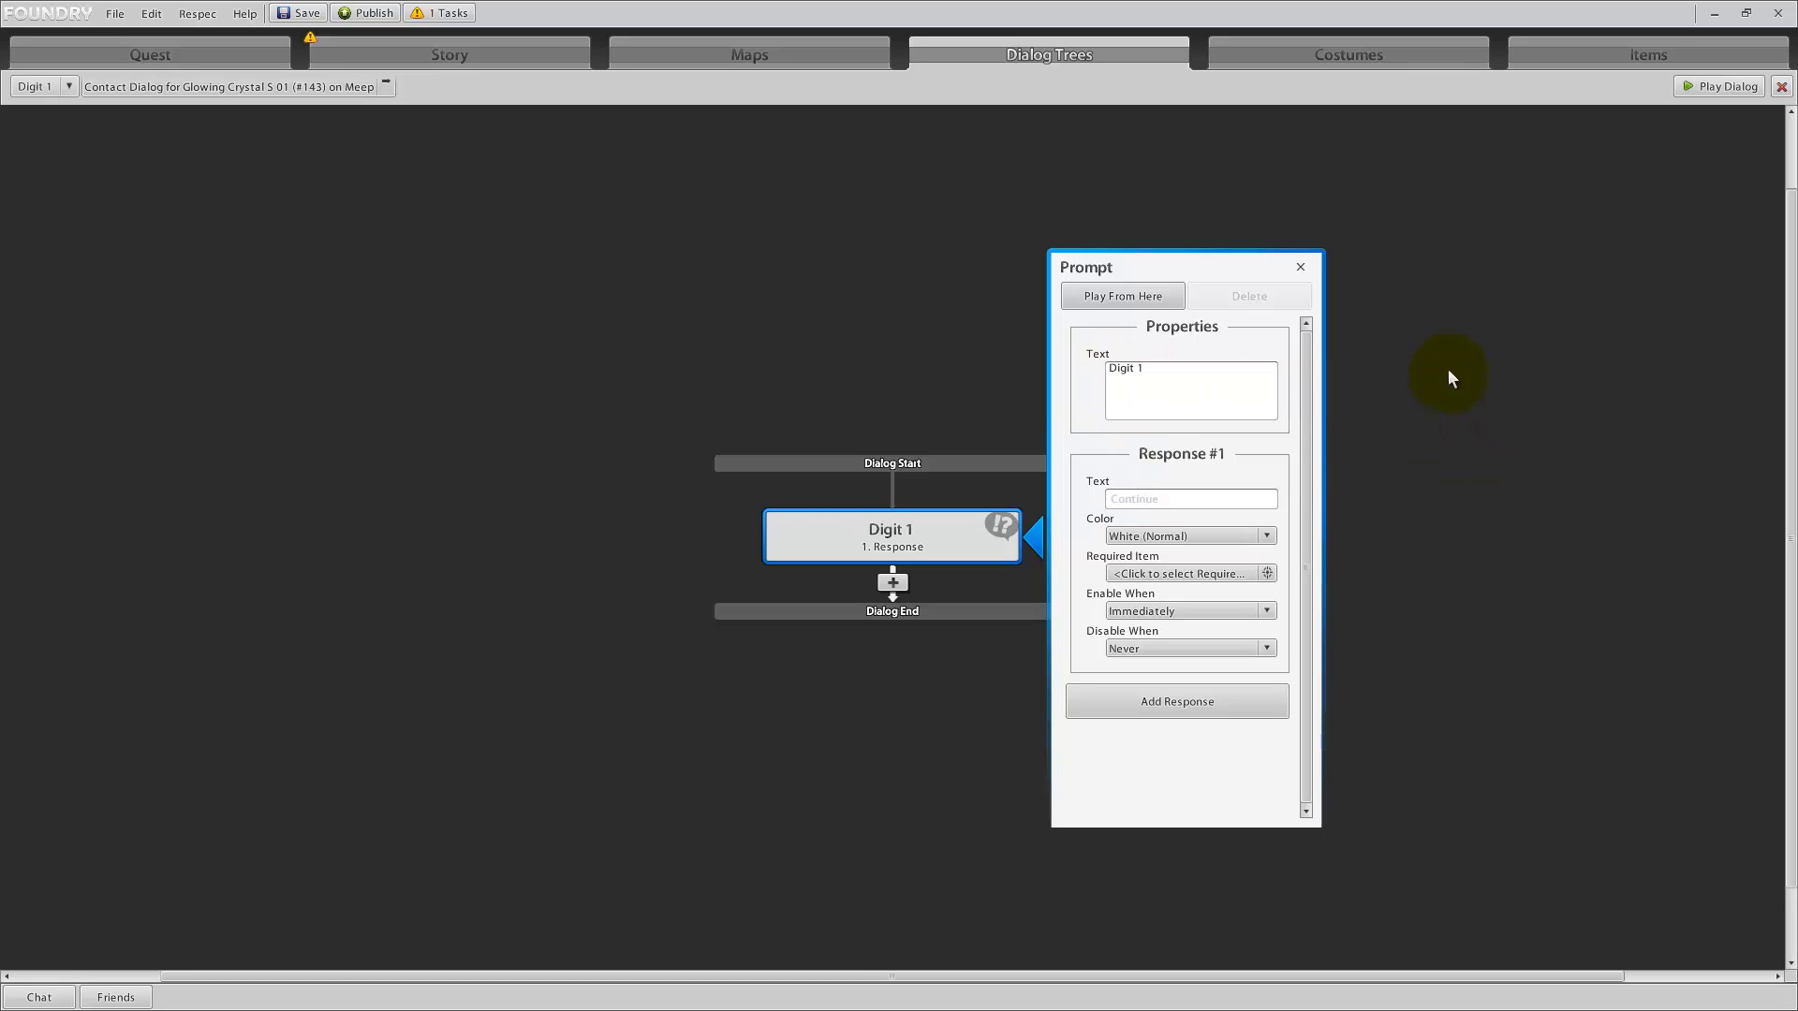
- Label the Digit 1 prompt's first response 1 and add two more responses labelled 2 and 3
{"action": "left_click", "coordinate": [1185, 500]}
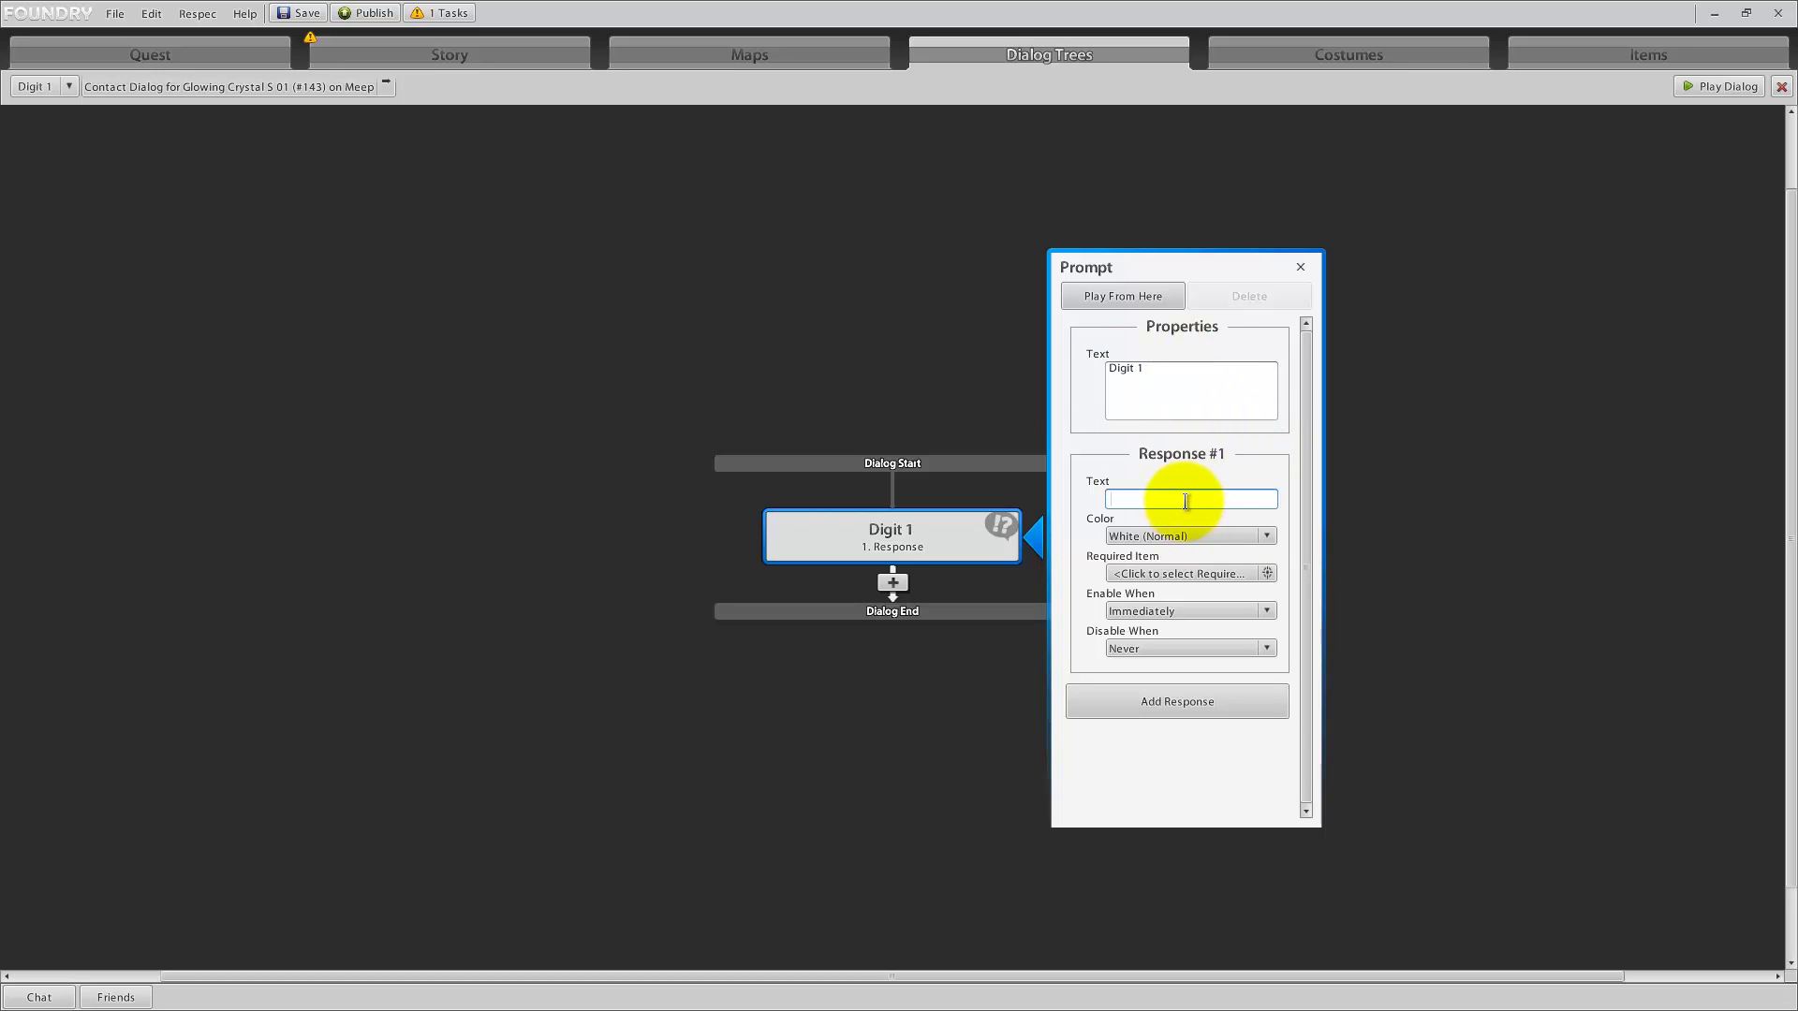
{"action": "type", "text": "1"}
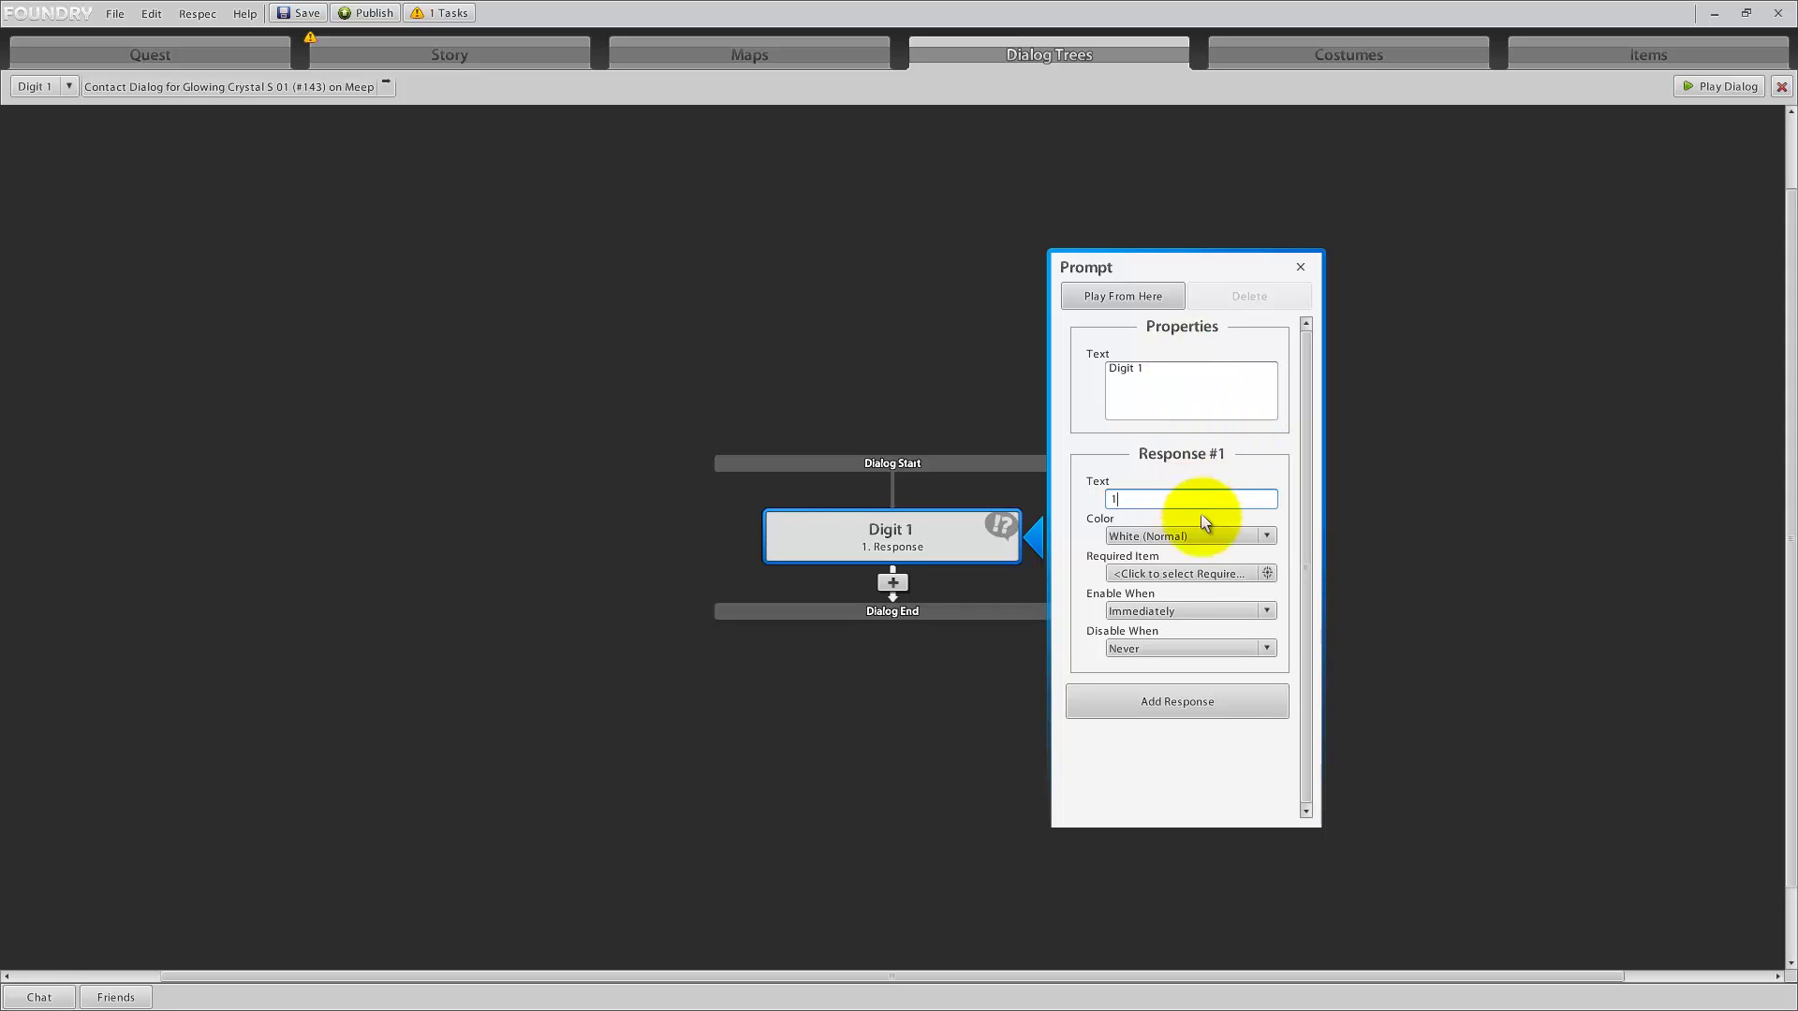
{"action": "left_click", "coordinate": [1200, 704]}
{"action": "left_click", "coordinate": [1190, 779]}
{"action": "type", "text": "2"}
{"action": "scroll", "coordinate": [1189, 763], "scroll_direction": "down", "scroll_amount": 4}
{"action": "left_click", "coordinate": [1182, 793]}
{"action": "left_click", "coordinate": [1146, 690]}
{"action": "type", "text": "3"}
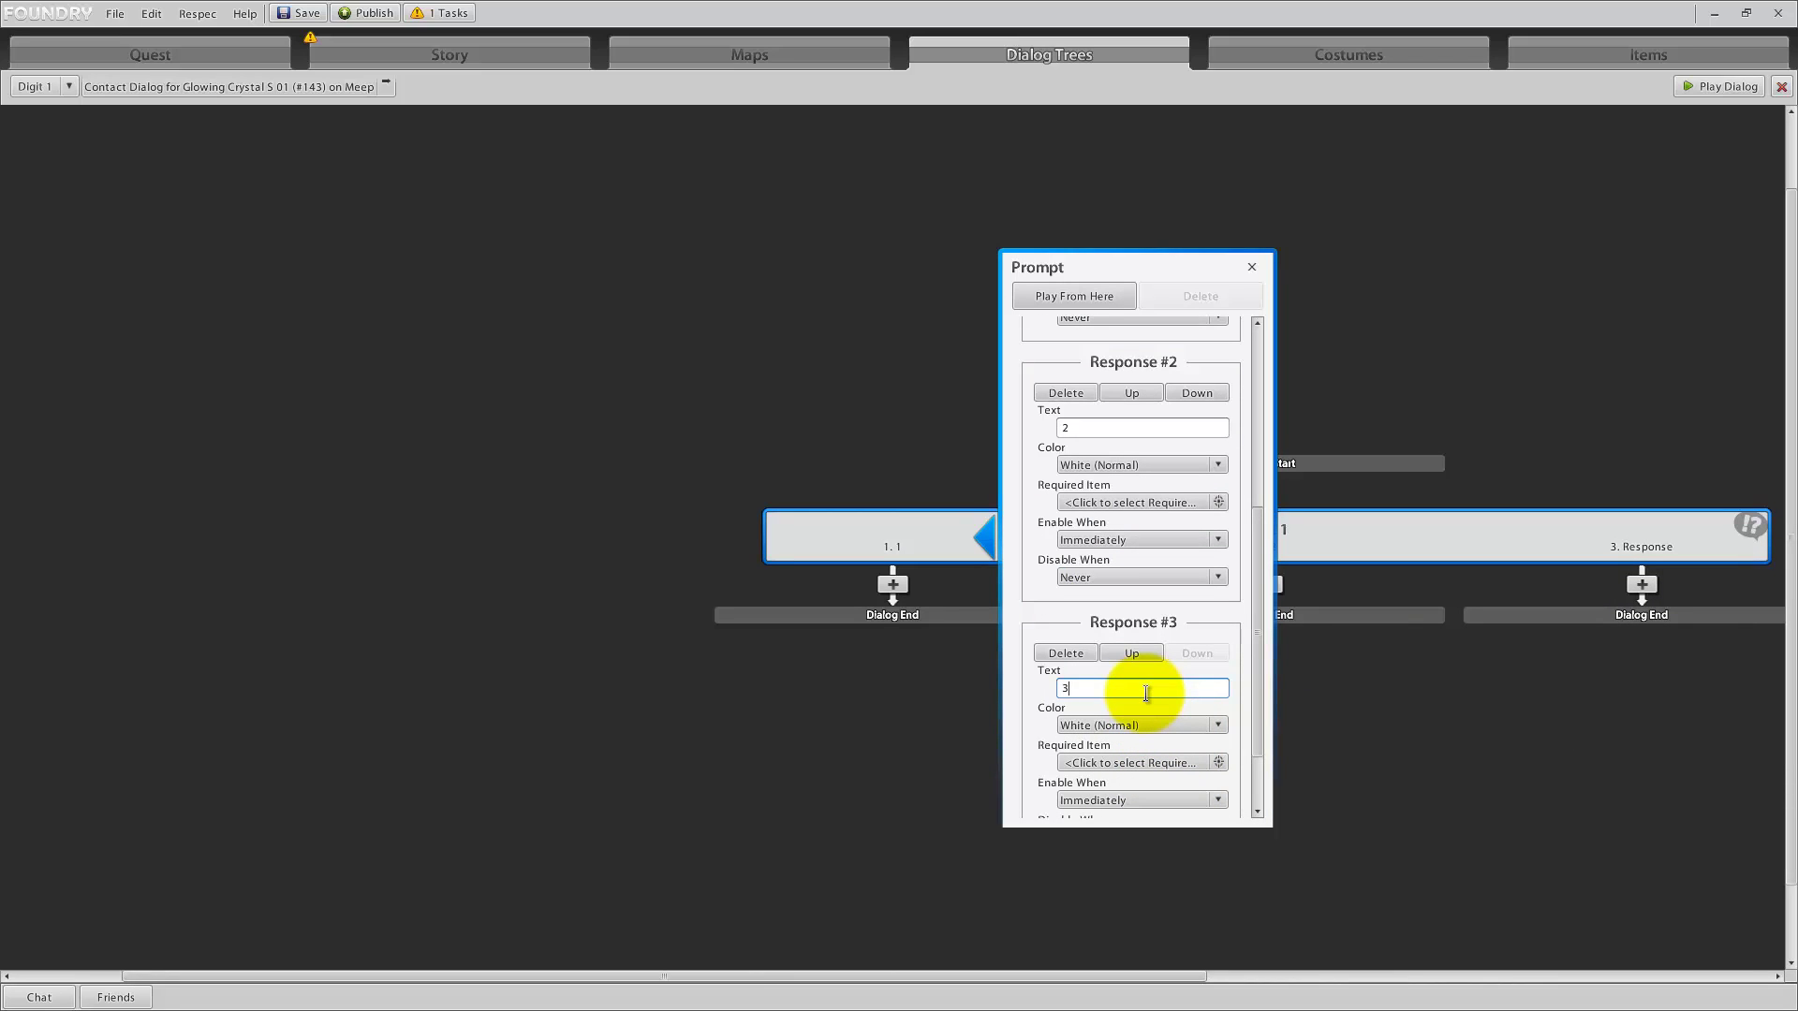